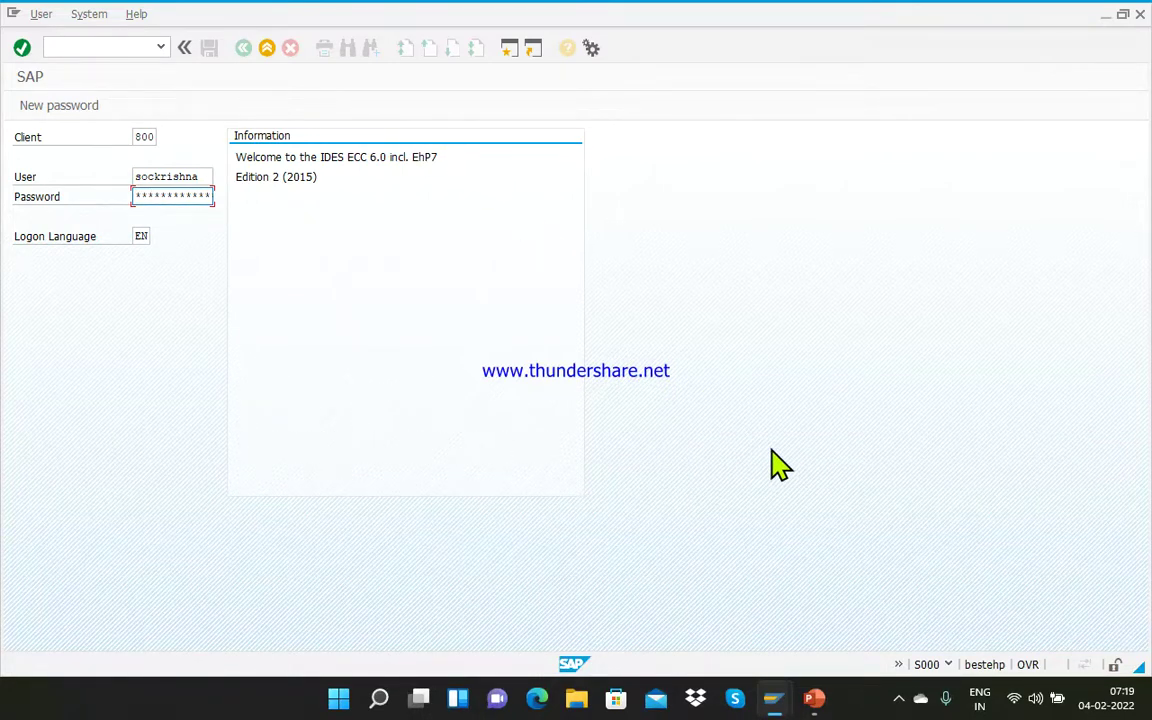
Submit the filled-in logon details to sign in to SAP Easy Access.
{"action": "key", "text": "Right"}
{"action": "key", "text": "Right"}
{"action": "key", "text": "Right"}
{"action": "key", "text": "Right"}
{"action": "key", "text": "Right"}
{"action": "key", "text": "Right"}
{"action": "key", "text": "Right"}
{"action": "key", "text": "Right"}
{"action": "key", "text": "Right"}
{"action": "key", "text": "Return"}
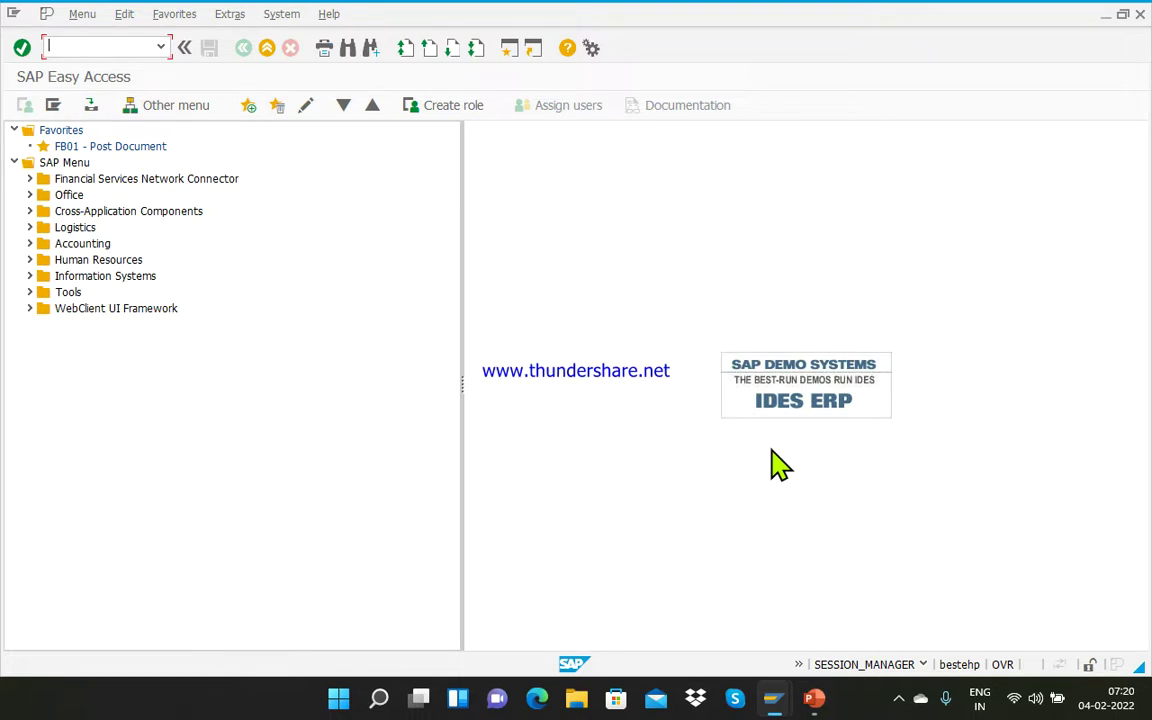
Start transaction F-47 and set document and posting dates to 30.12.2021.
{"action": "type", "text": "f-47"}
{"action": "key", "text": "Return"}
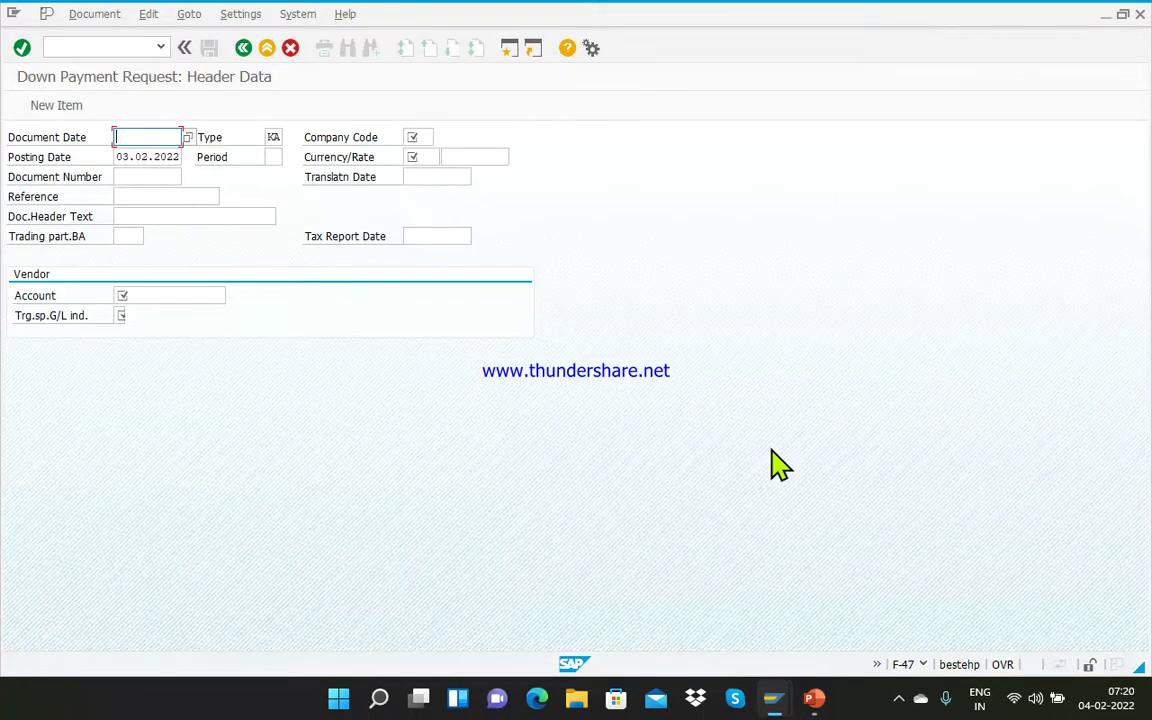
{"action": "type", "text": "30"}
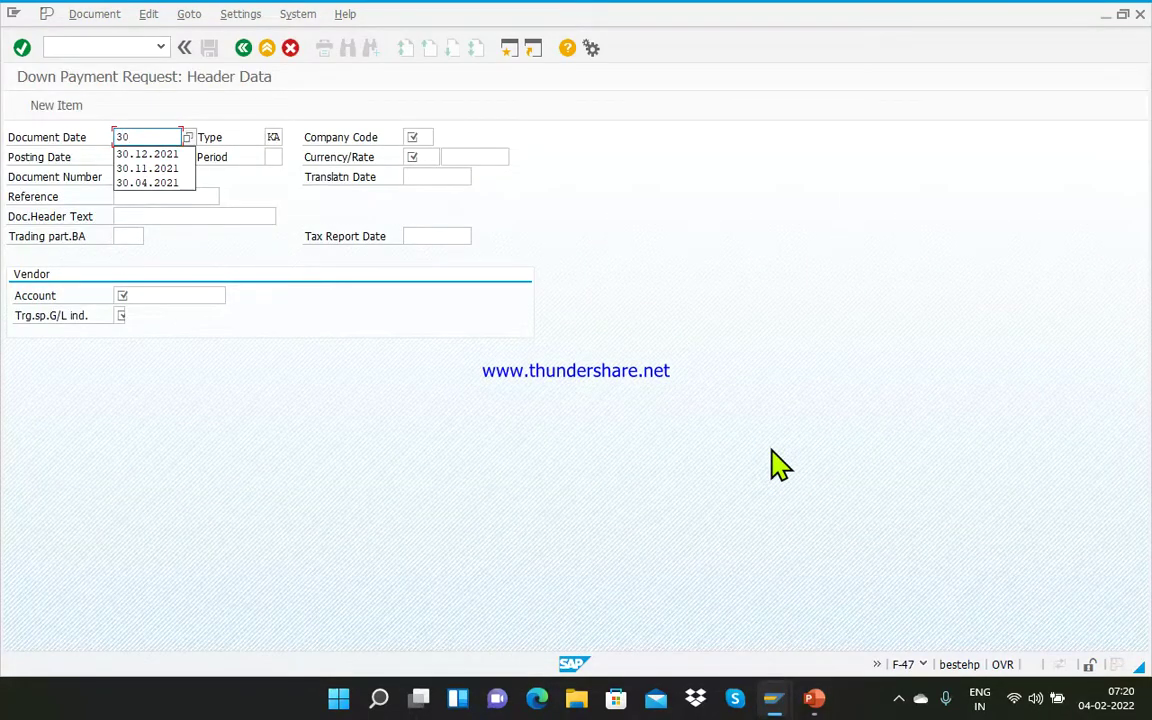
{"action": "key", "text": "Return"}
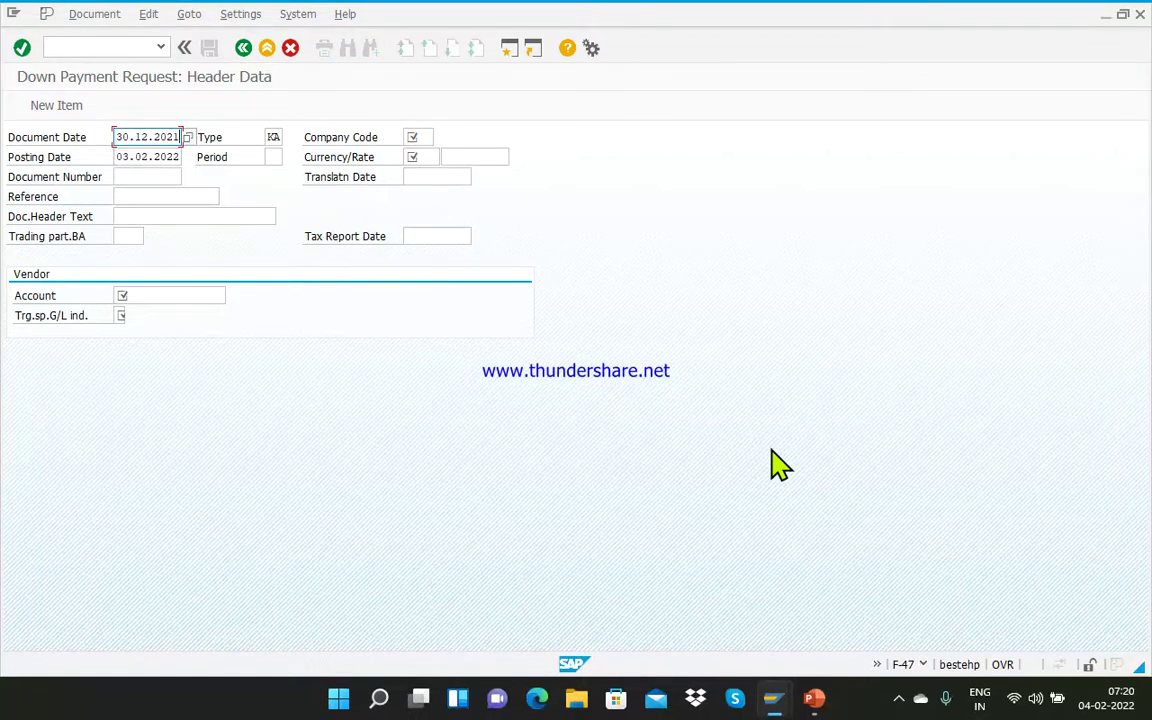
{"action": "key", "text": "shift+Home"}
{"action": "key", "text": "ctrl+c"}
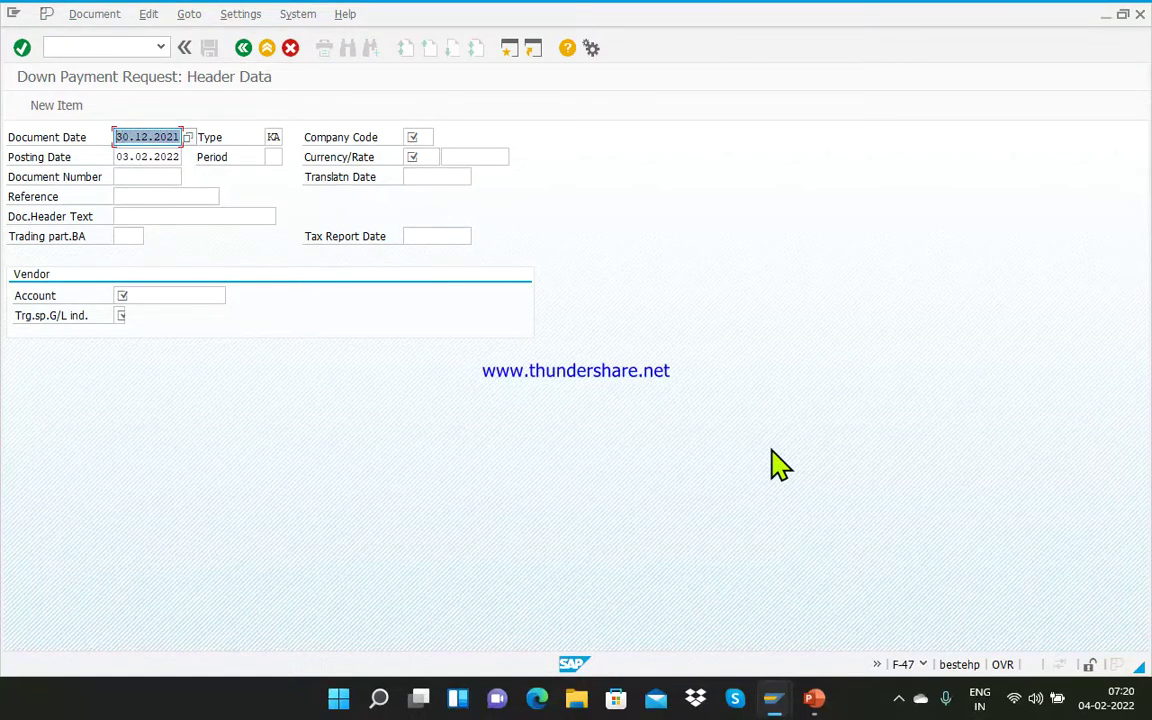
{"action": "key", "text": "Down"}
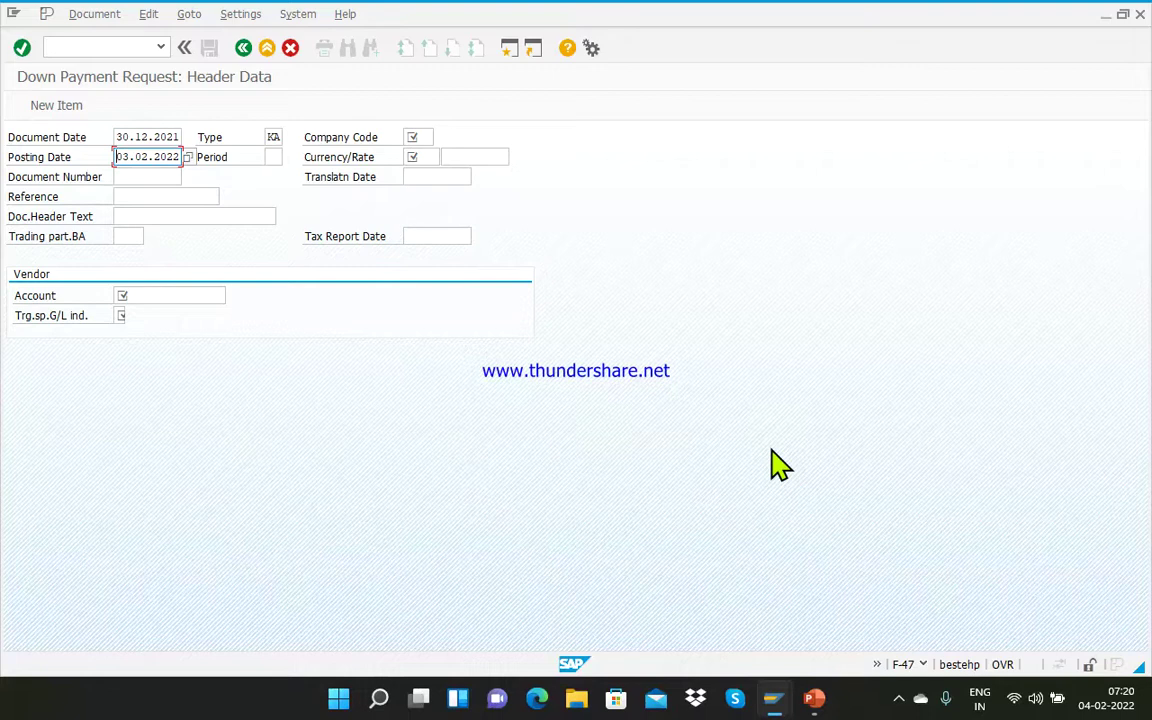
{"action": "key", "text": "ctrl+v"}
Set document type KA, company code C101 and currency INR.
{"action": "left_click", "coordinate": [266, 136]}
{"action": "type", "text": "KA"}
{"action": "left_click", "coordinate": [422, 136]}
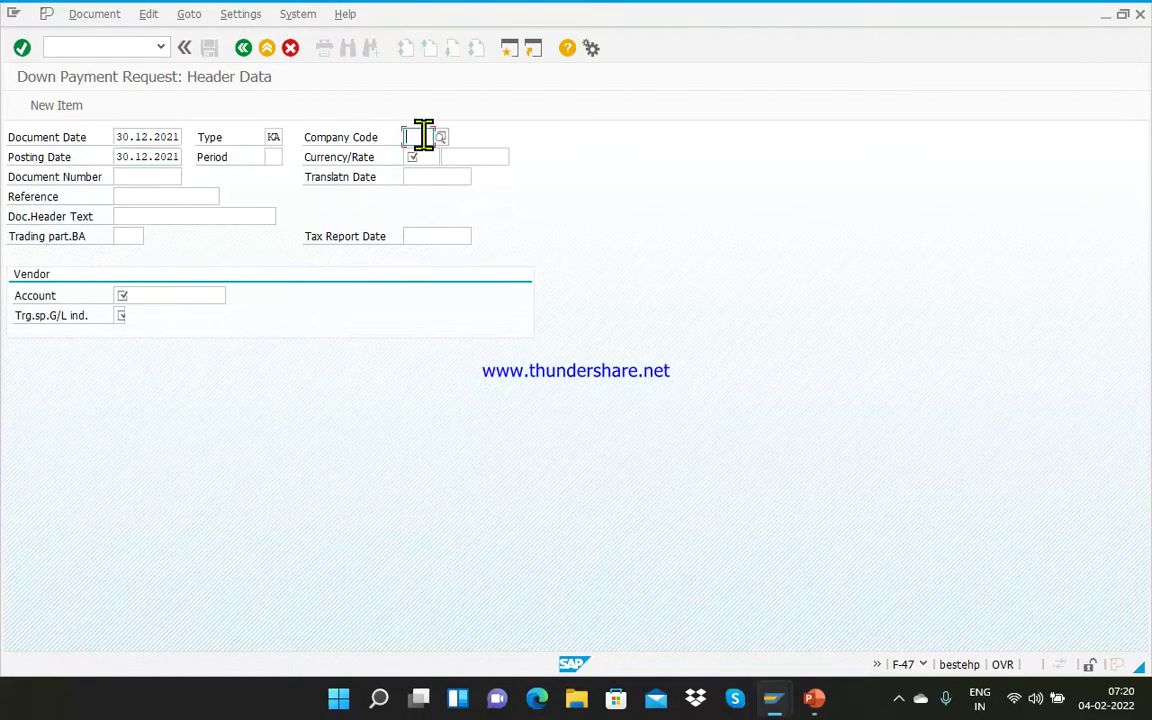
{"action": "type", "text": "c"}
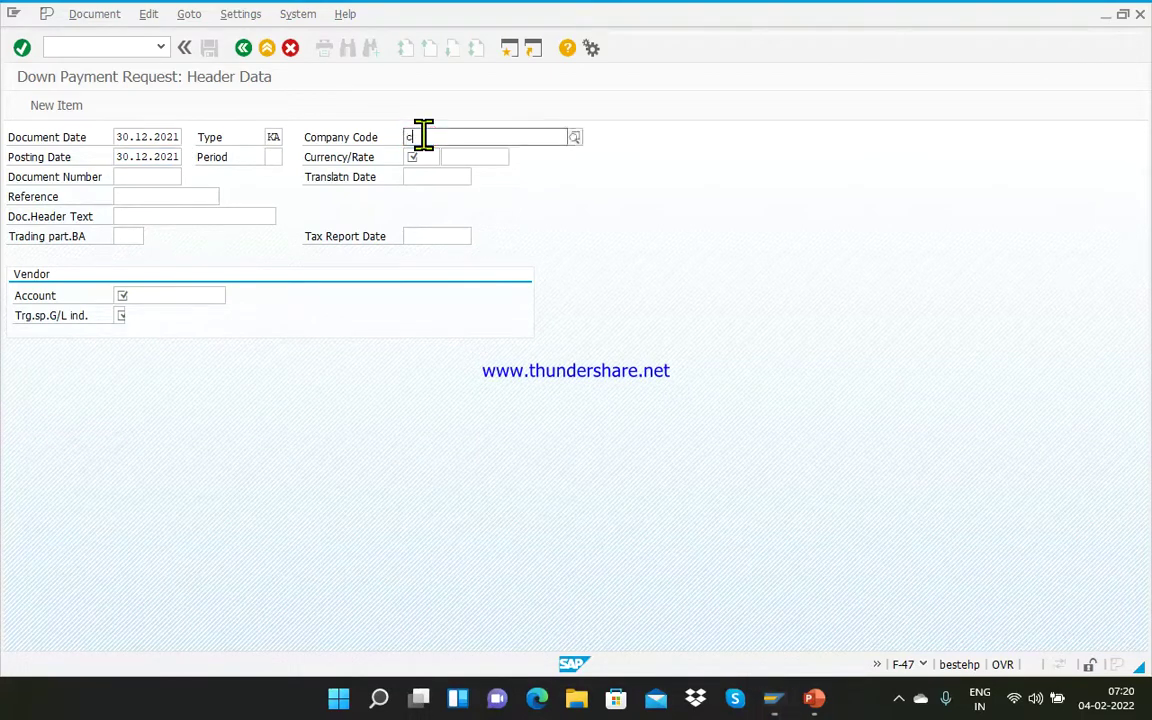
{"action": "key", "text": "Down"}
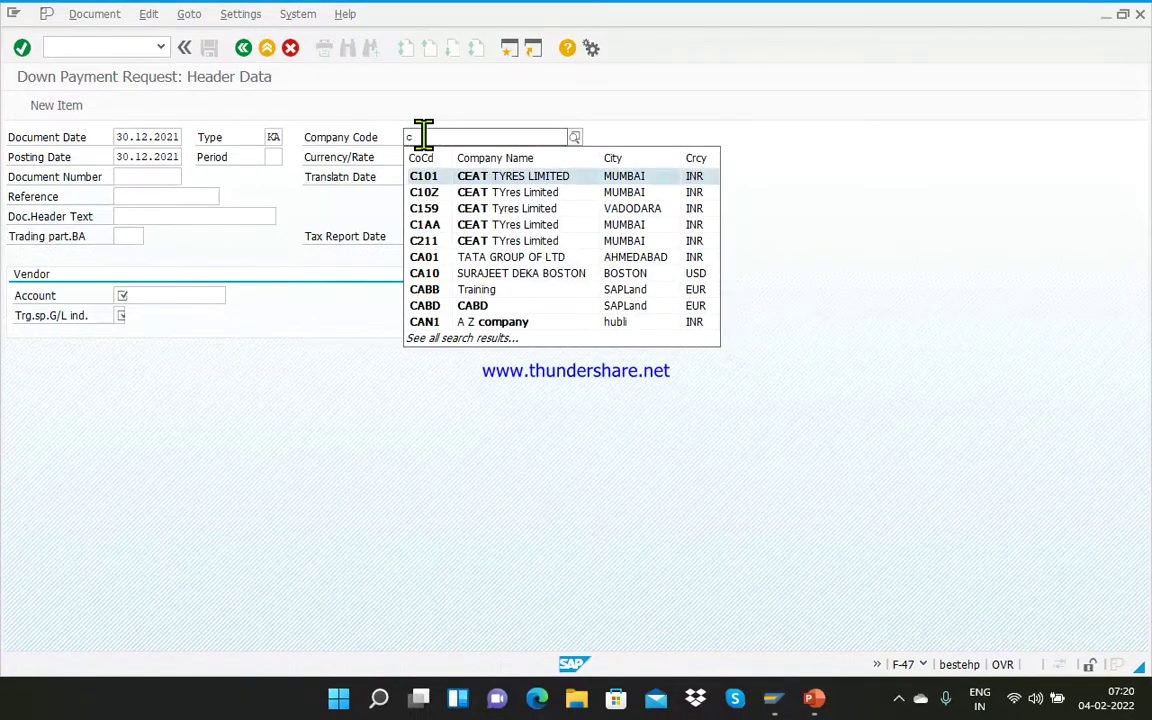
{"action": "key", "text": "Tab"}
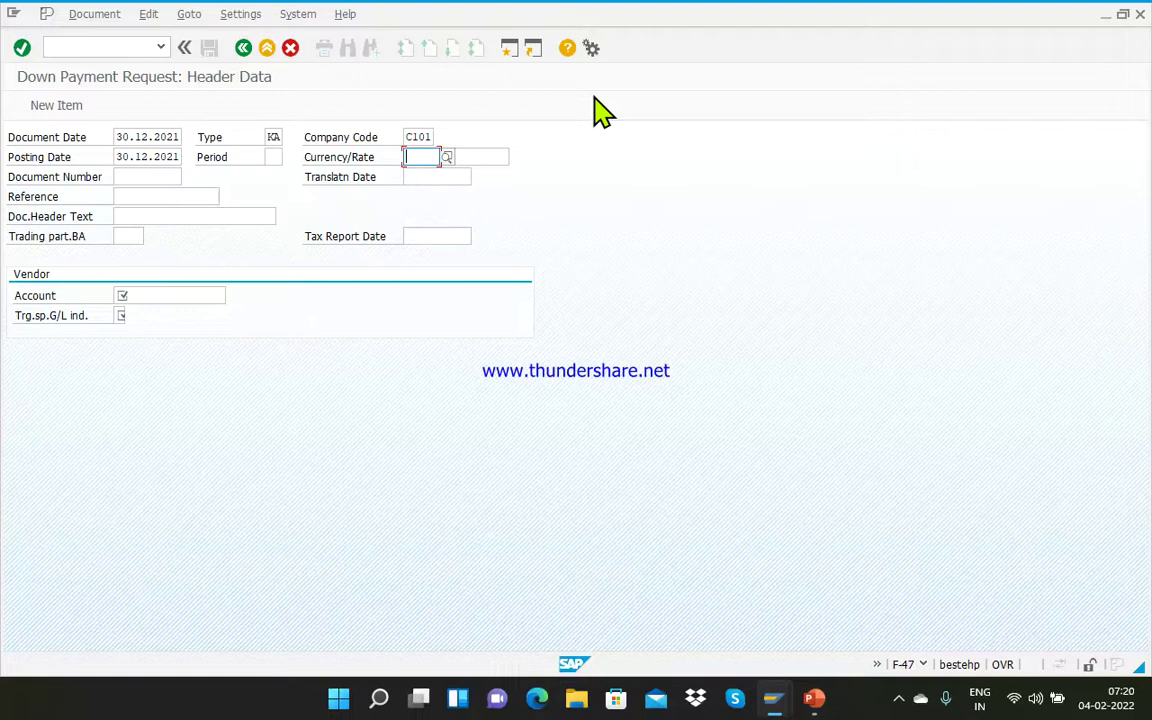
{"action": "type", "text": "INR"}
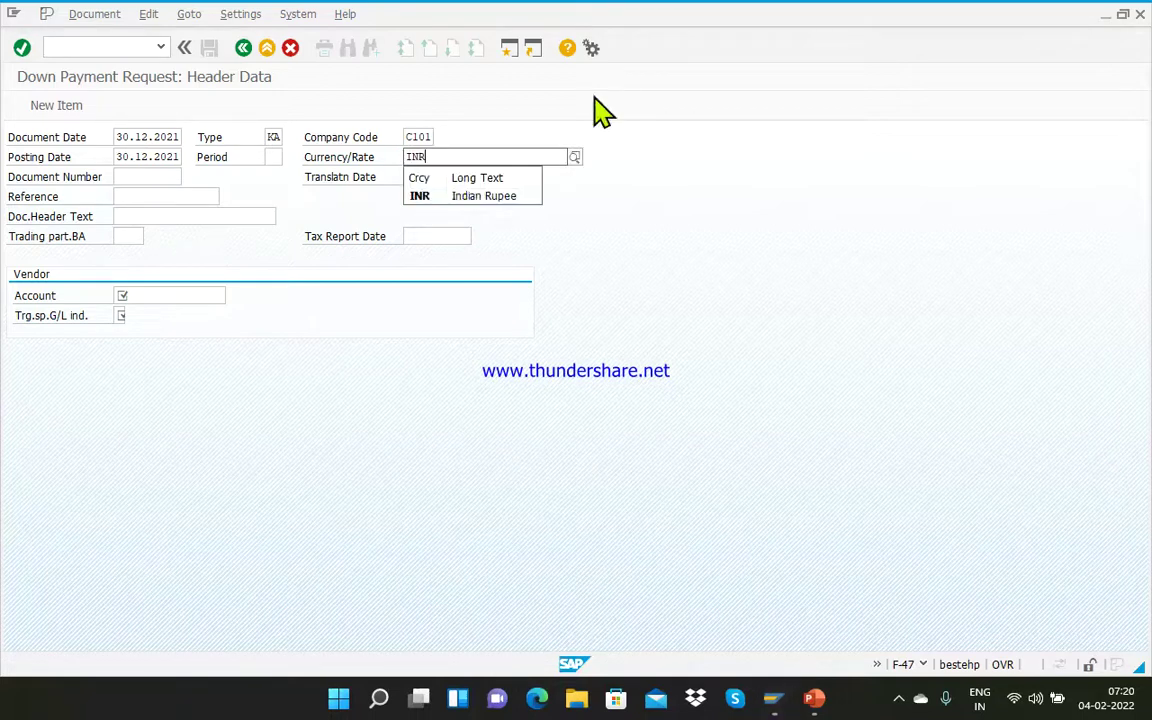
{"action": "left_click", "coordinate": [436, 197]}
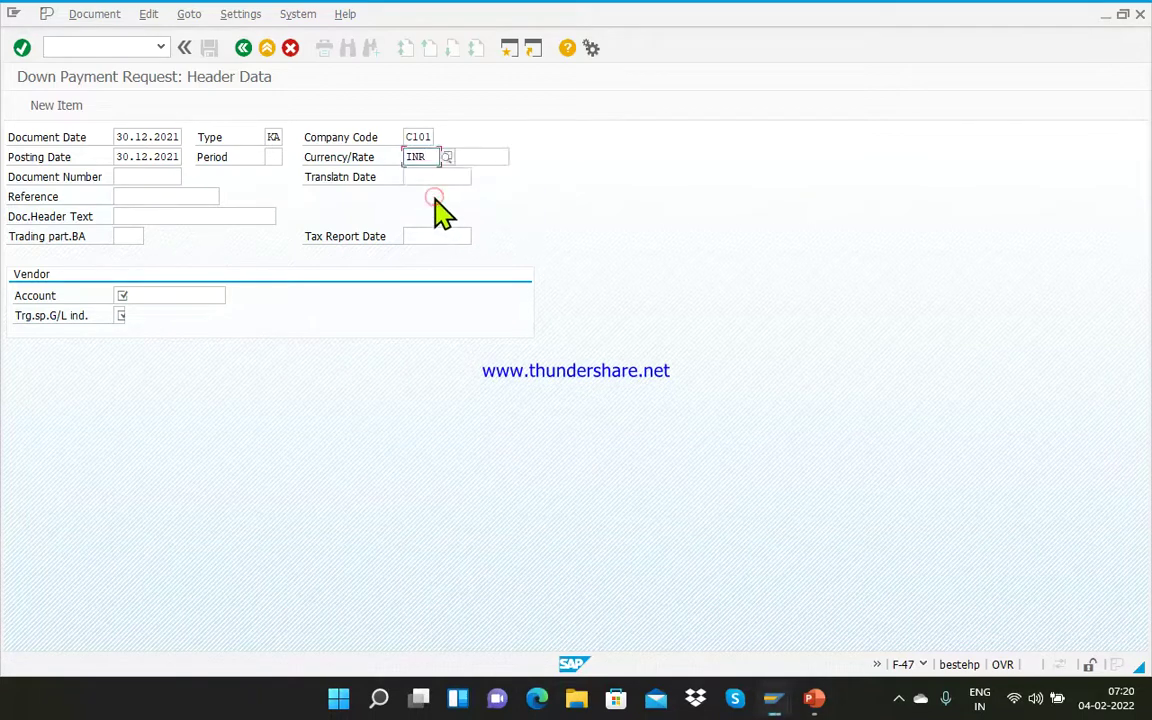
Enter the reference Adv Payment1.
{"action": "left_click", "coordinate": [184, 198]}
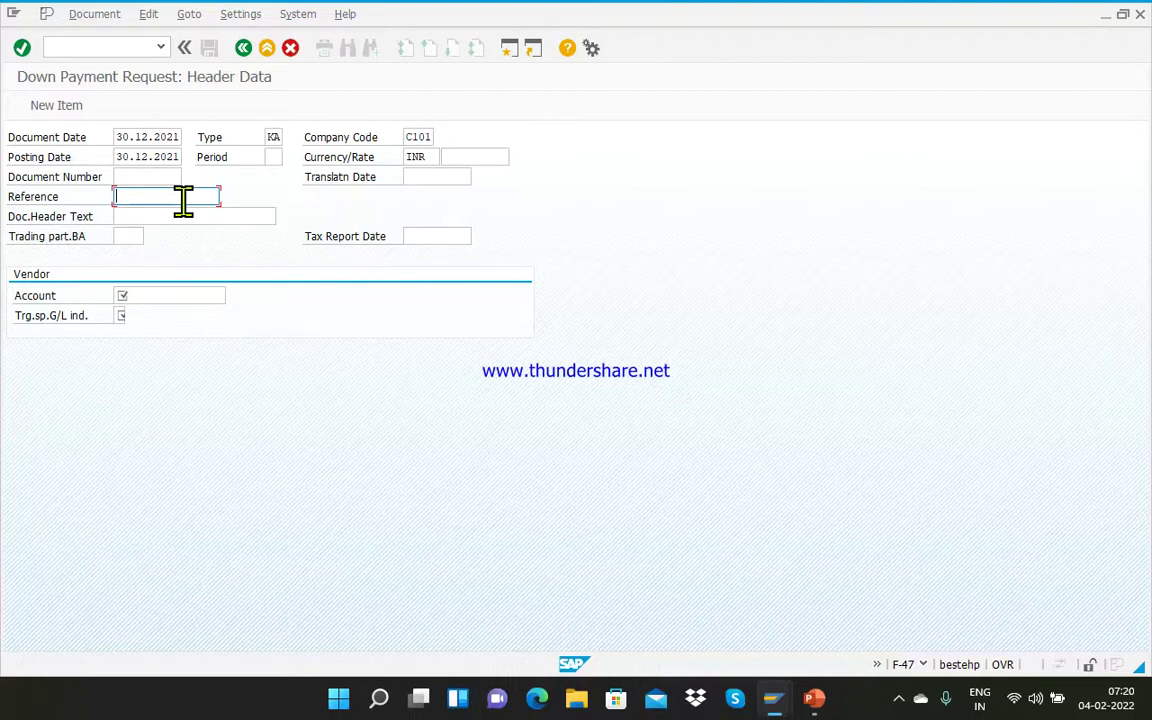
{"action": "type", "text": "AD"}
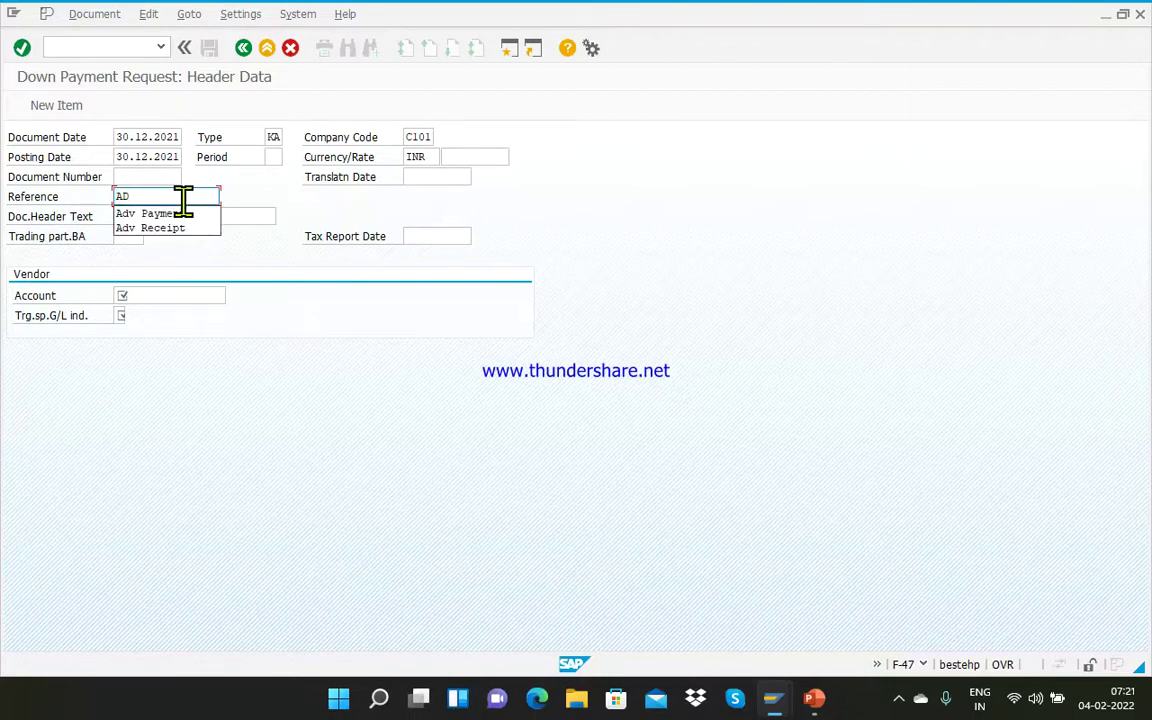
{"action": "key", "text": "Down"}
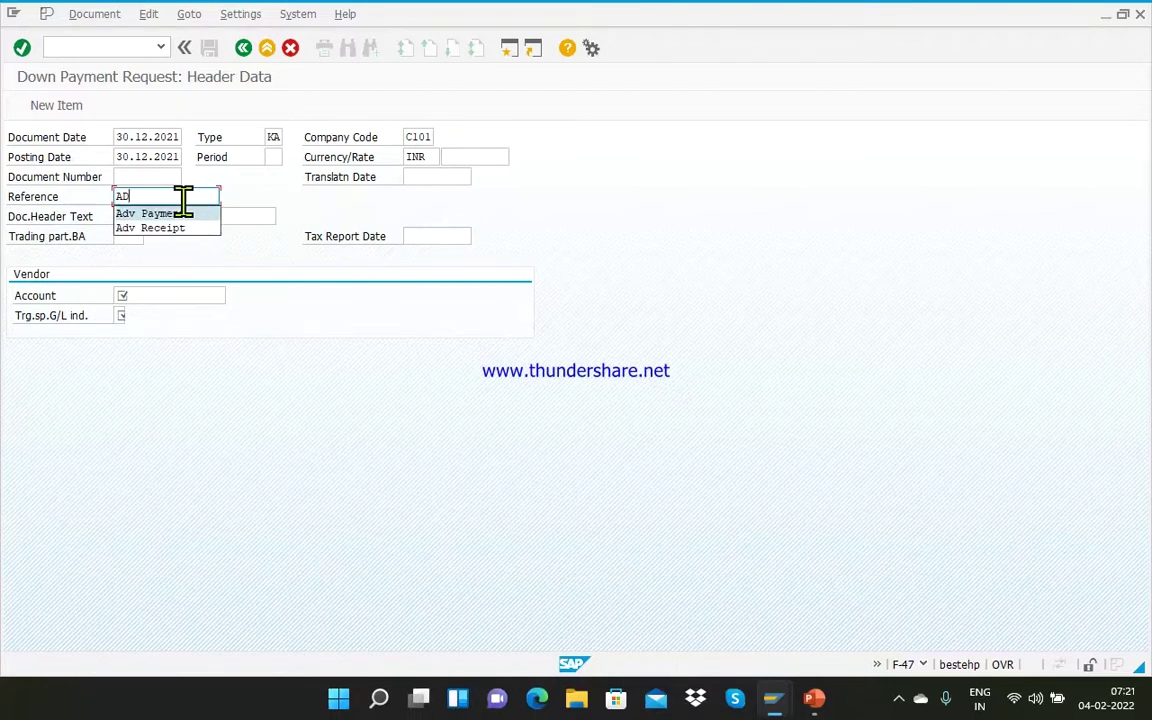
{"action": "key", "text": "Return"}
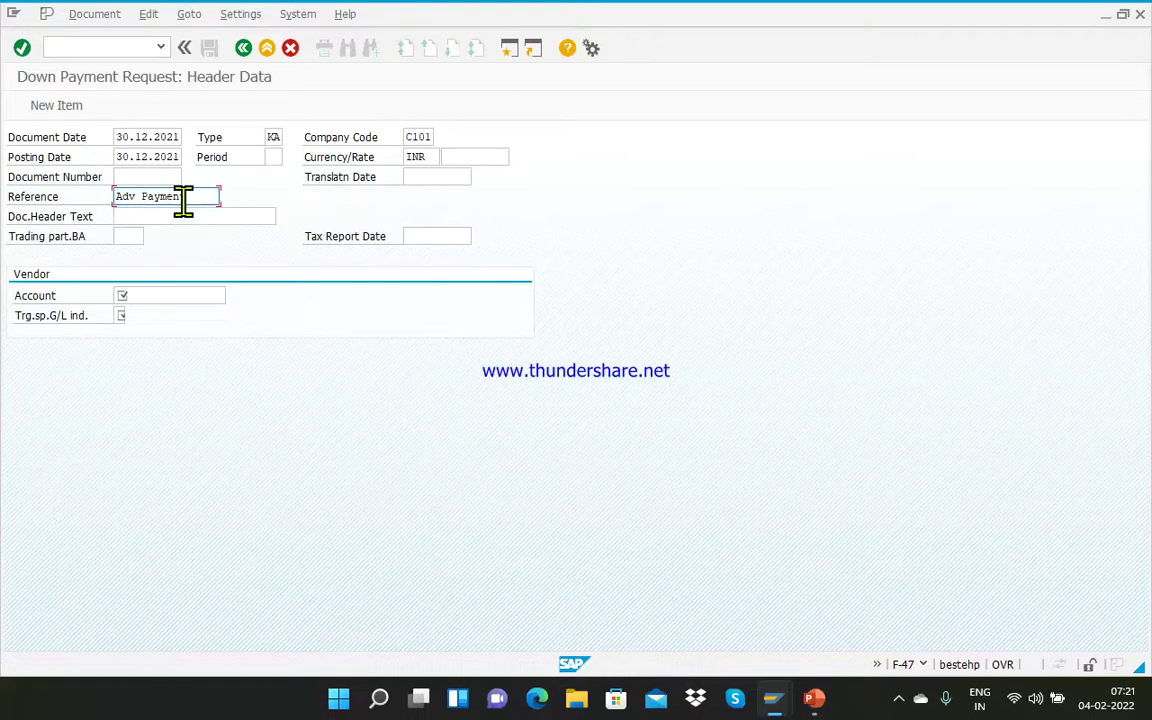
{"action": "type", "text": "1"}
{"action": "left_click", "coordinate": [145, 293]}
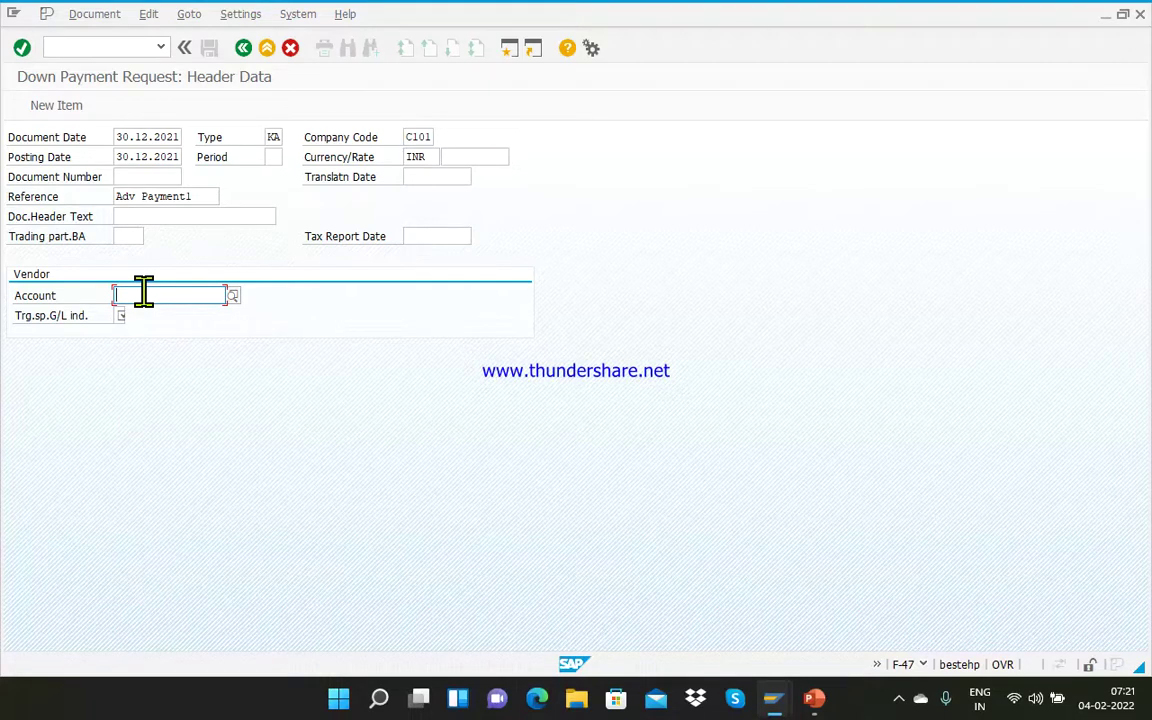
Search vendors in company code C101 and choose HIND TERMINAL, vendor 7010, as the account.
{"action": "left_click", "coordinate": [233, 296]}
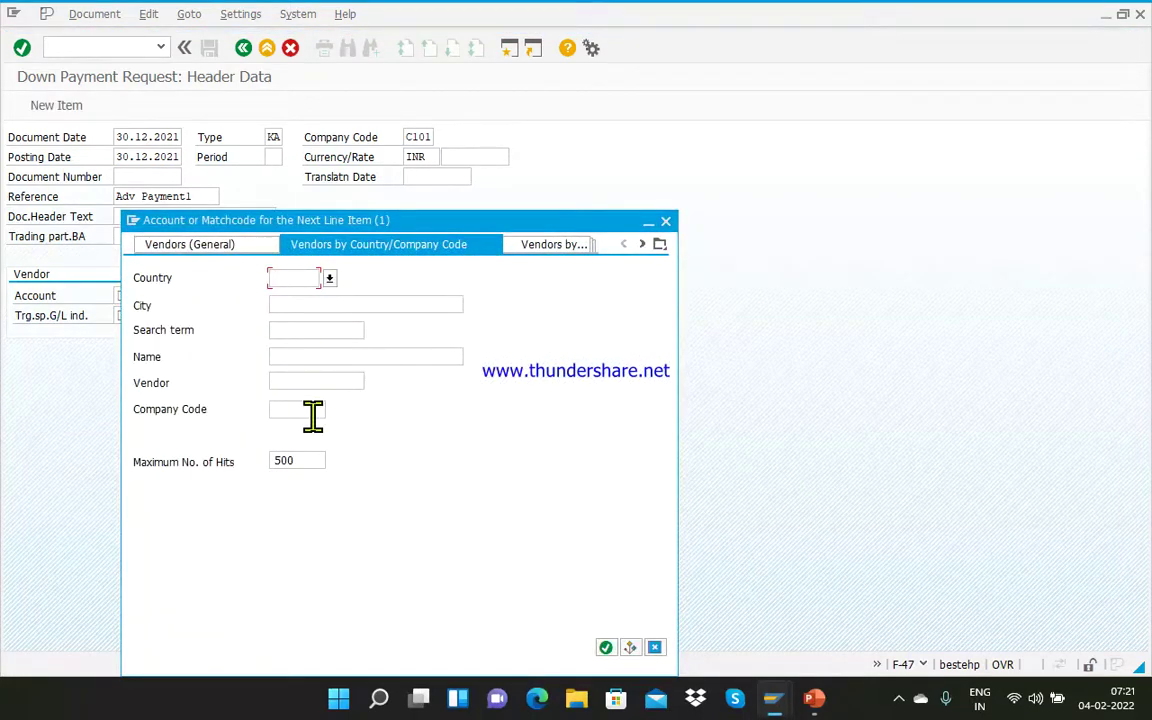
{"action": "left_click", "coordinate": [286, 408]}
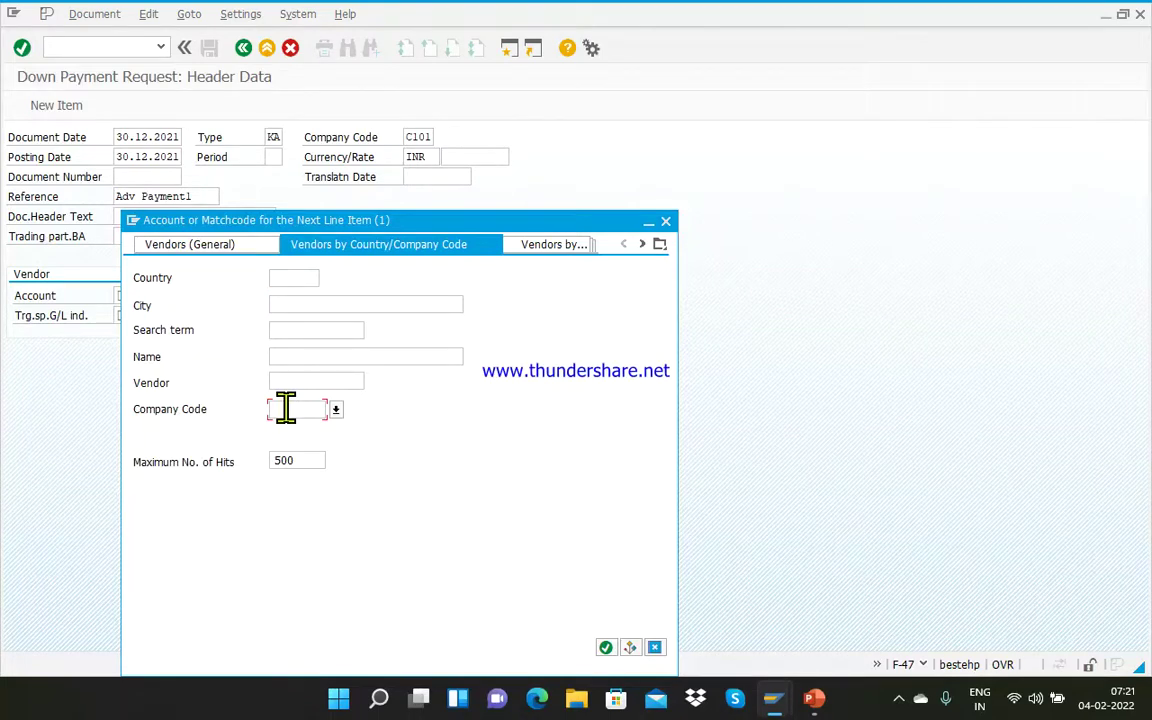
{"action": "type", "text": "C101"}
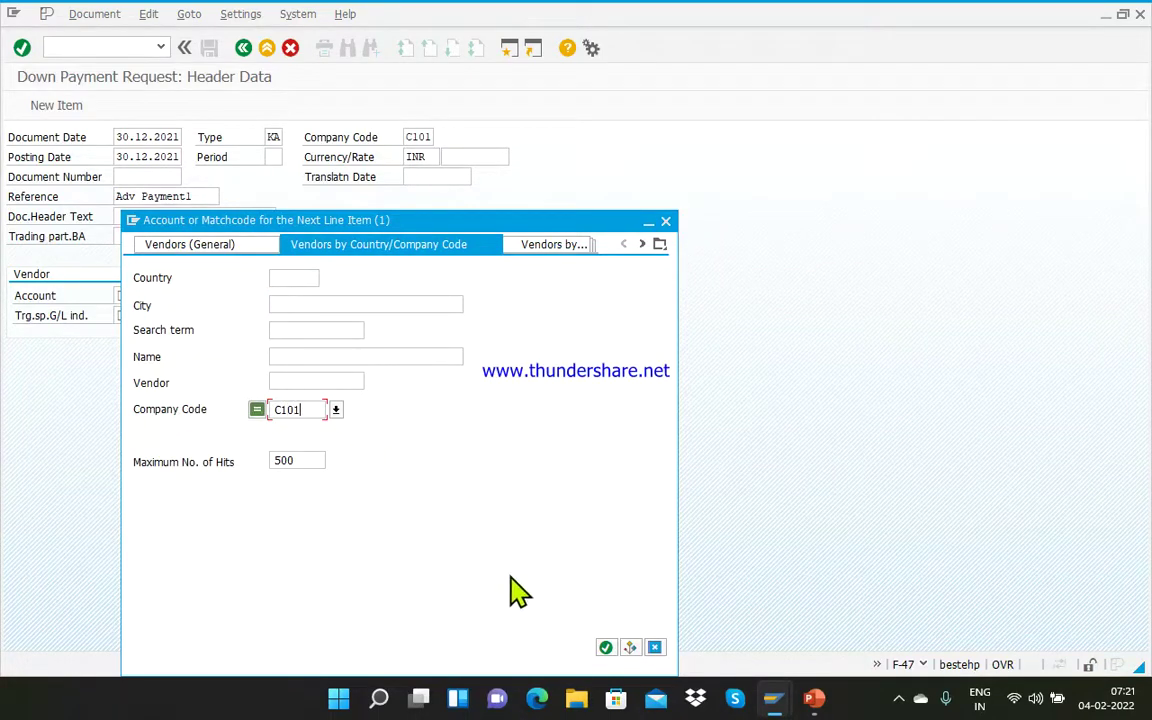
{"action": "left_click", "coordinate": [606, 647]}
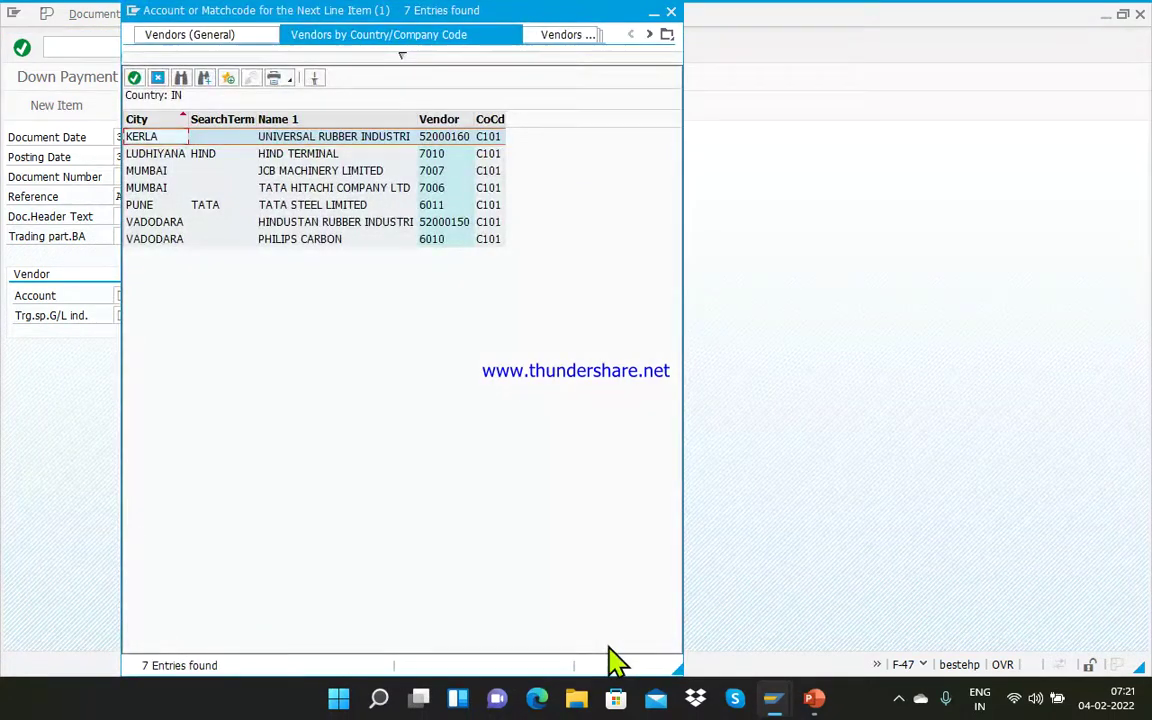
{"action": "double_click", "coordinate": [270, 157]}
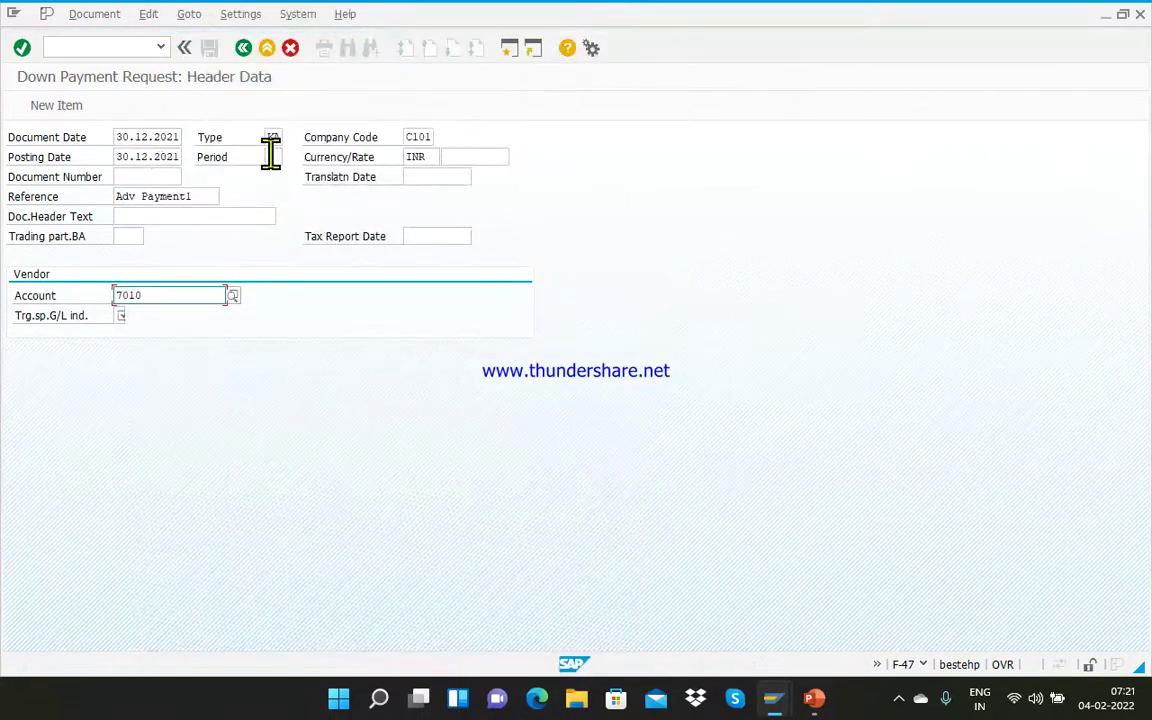
{"action": "left_click", "coordinate": [120, 312]}
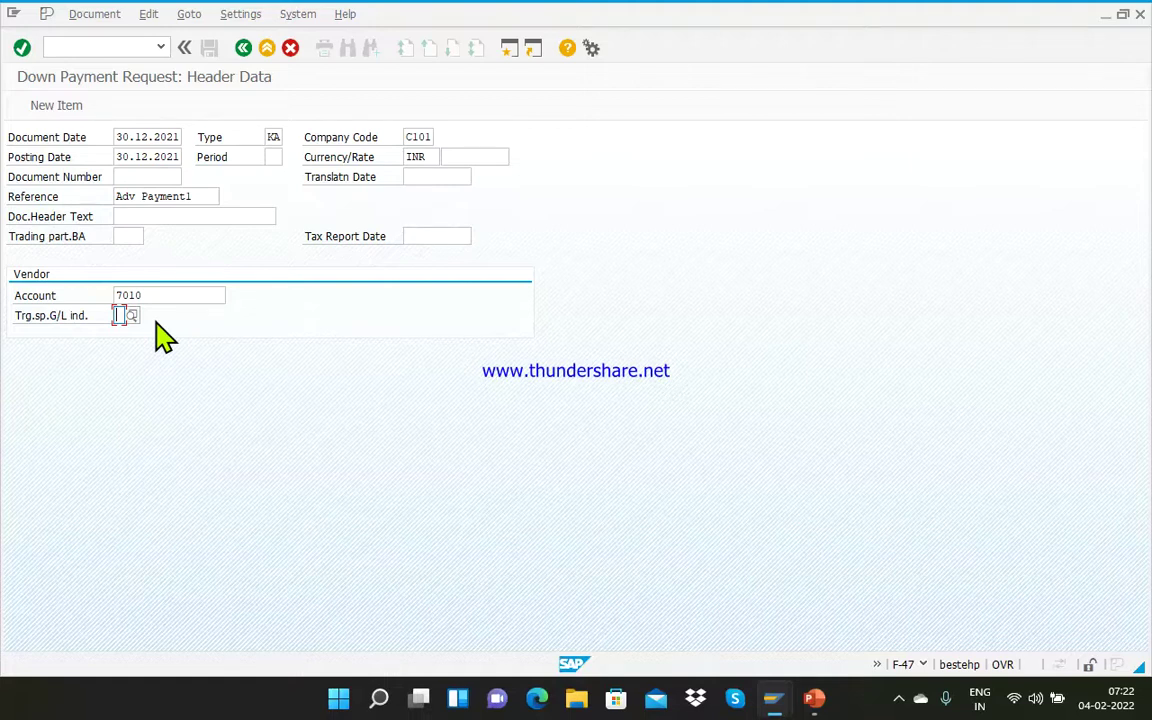
Enter special G/L indicator A and accept the warning to reach the vendor item.
{"action": "type", "text": "A"}
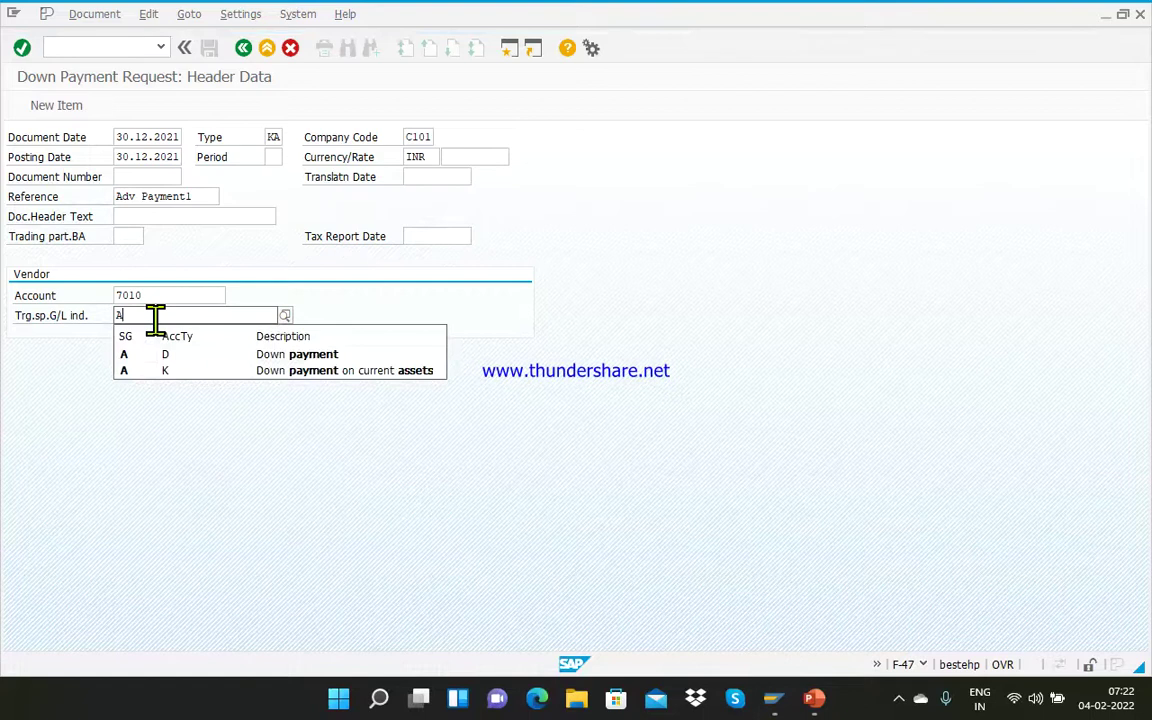
{"action": "left_click", "coordinate": [166, 374]}
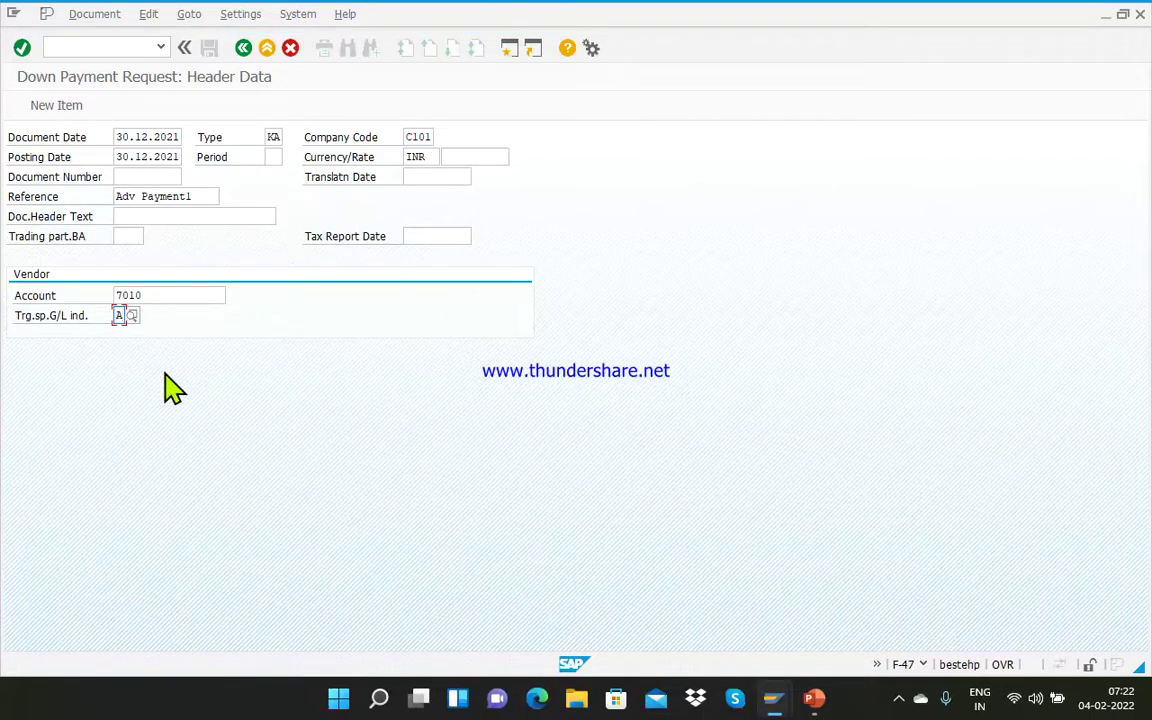
{"action": "key", "text": "Return"}
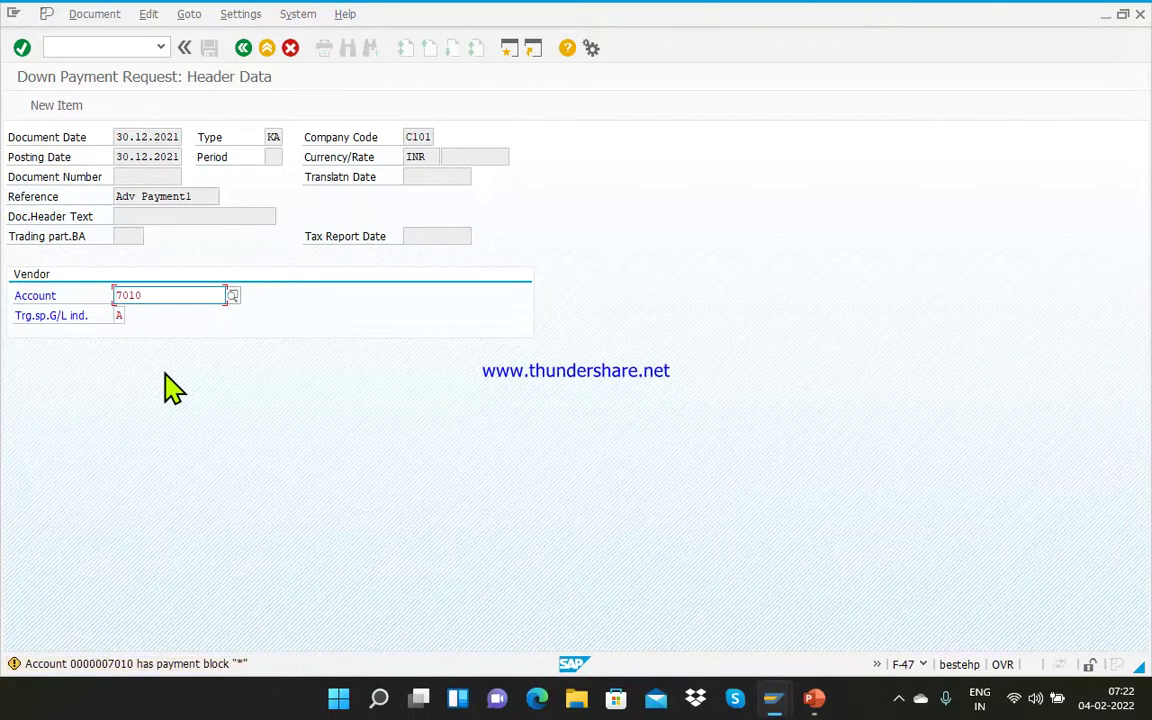
{"action": "key", "text": "Return"}
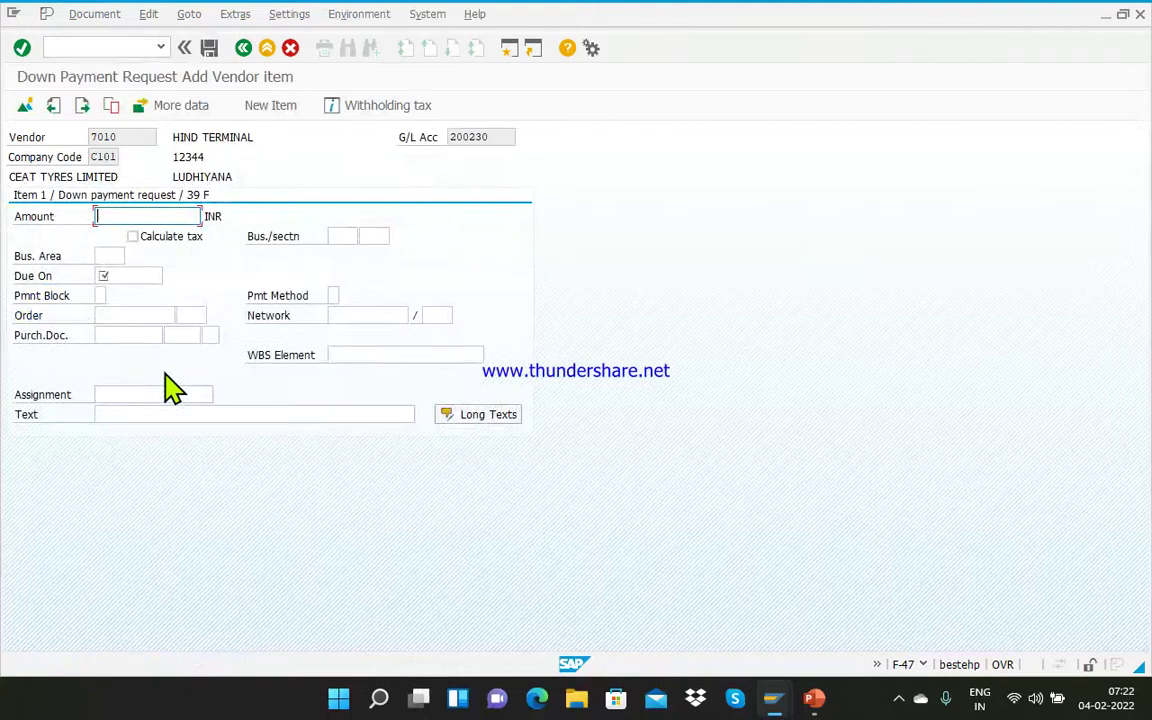
Enter amount 10000, business area VAD and due date 30.12.2021 on the vendor item.
{"action": "type", "text": "1"}
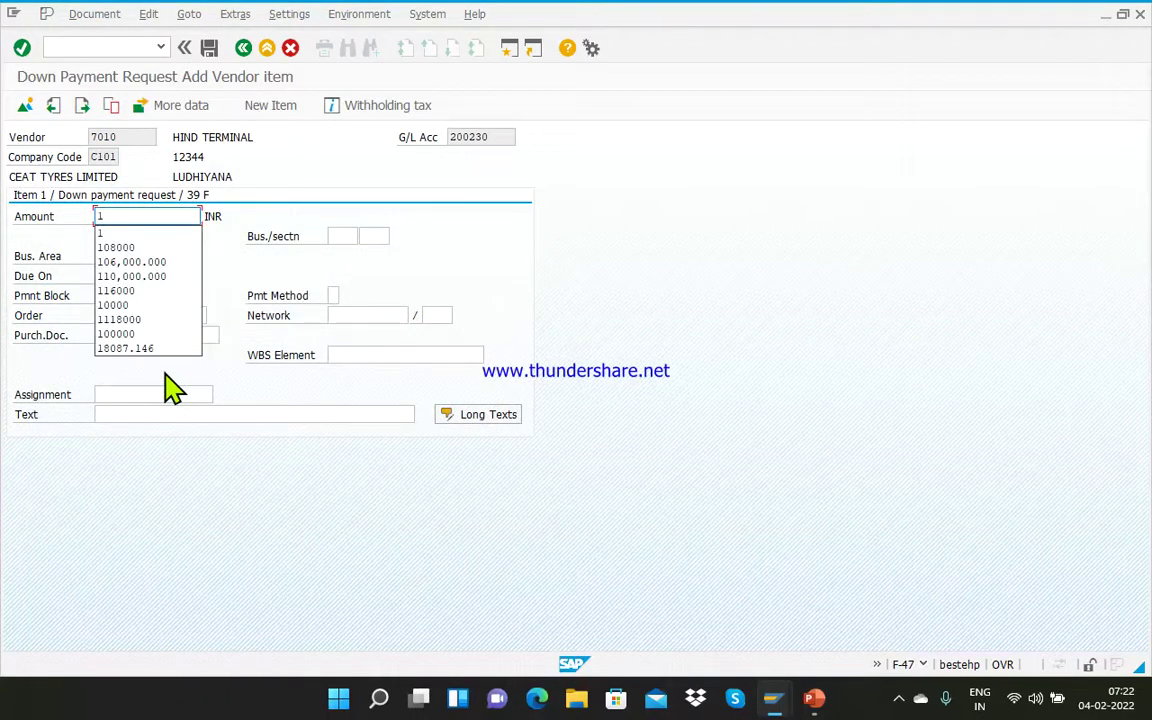
{"action": "type", "text": "0000"}
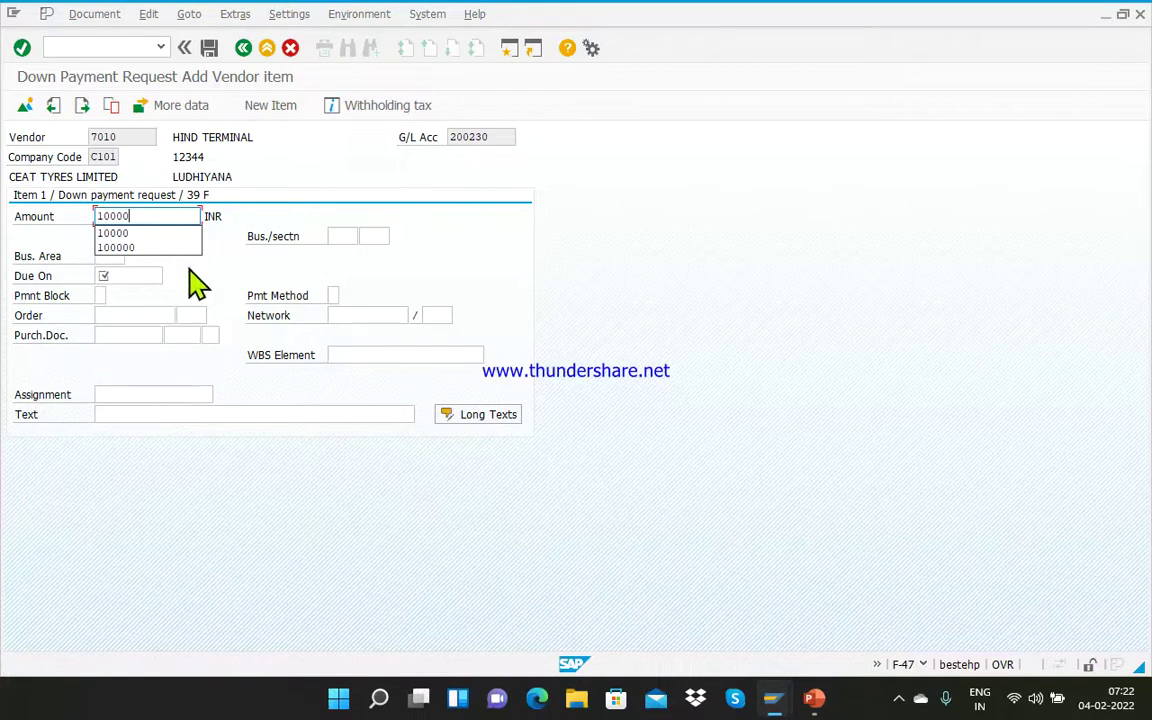
{"action": "key", "text": "Escape"}
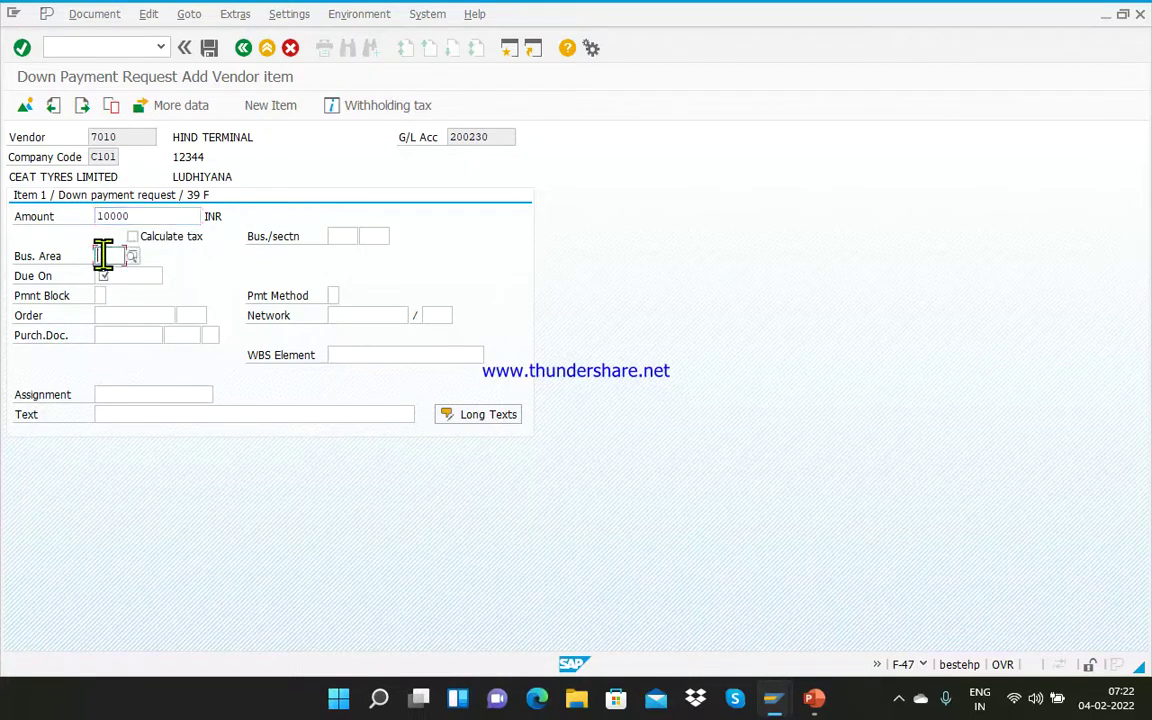
{"action": "left_click", "coordinate": [103, 255]}
{"action": "type", "text": "VAD"}
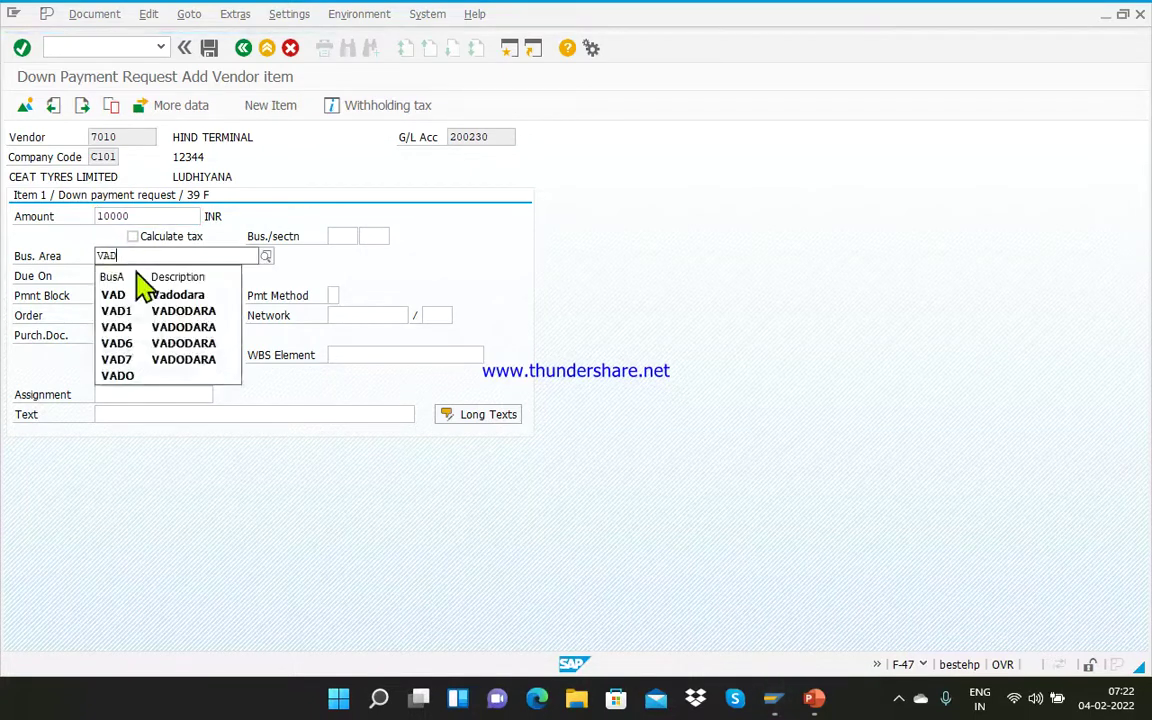
{"action": "left_click", "coordinate": [135, 292]}
{"action": "left_click", "coordinate": [126, 275]}
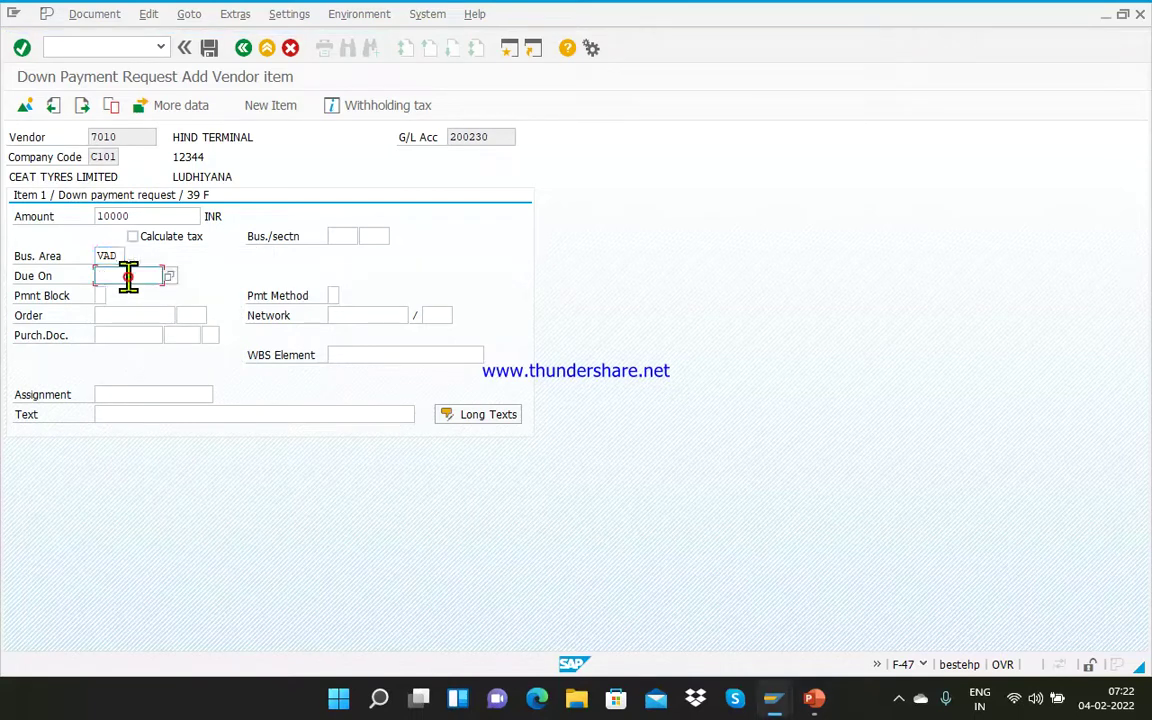
{"action": "type", "text": "30"}
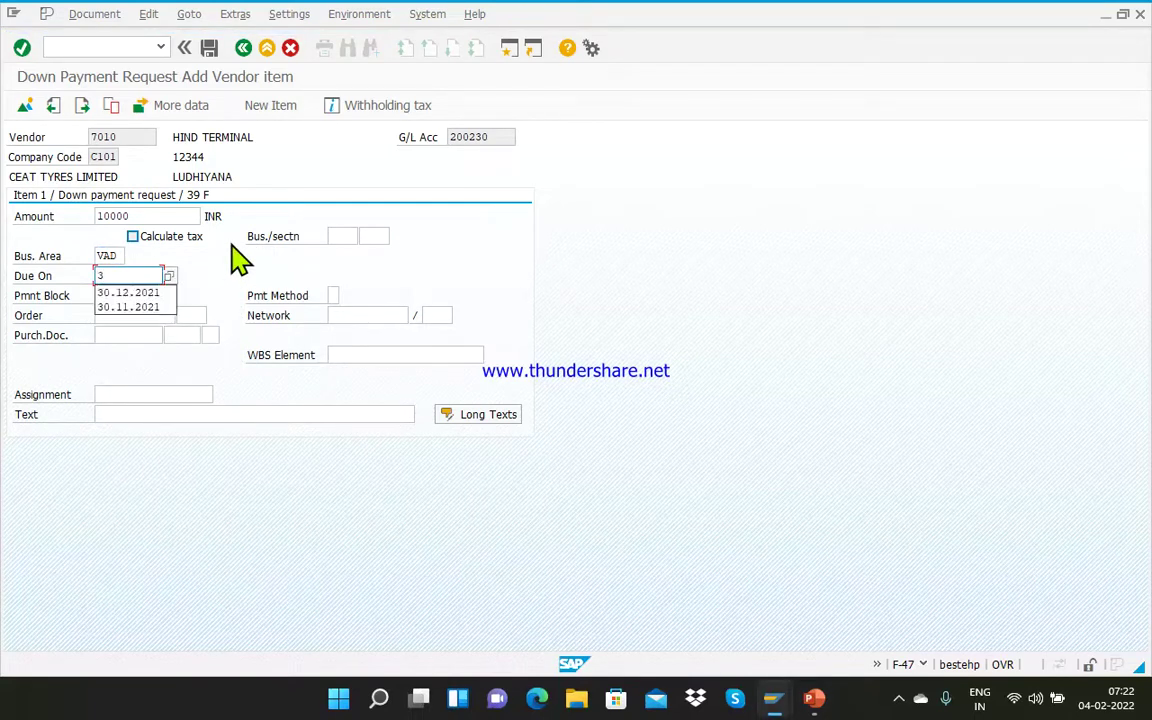
{"action": "key", "text": "Down"}
{"action": "key", "text": "Return"}
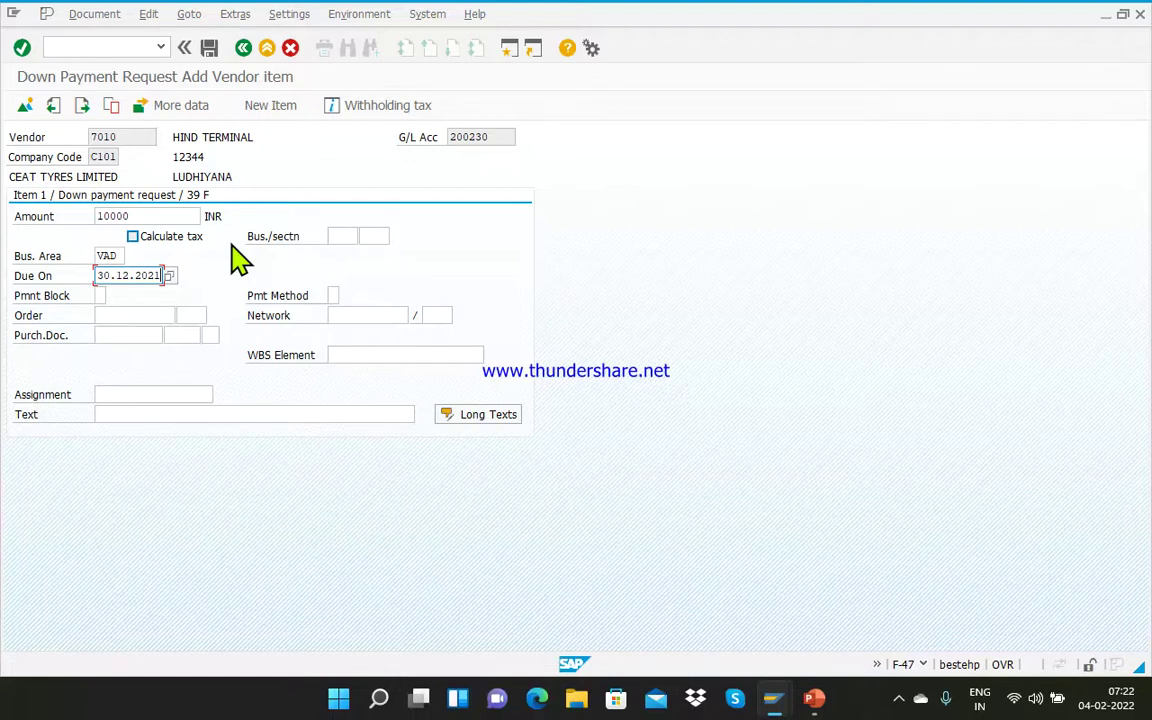
Add the item text 'Advance payment against PO' and confirm the vendor item.
{"action": "left_click", "coordinate": [128, 413]}
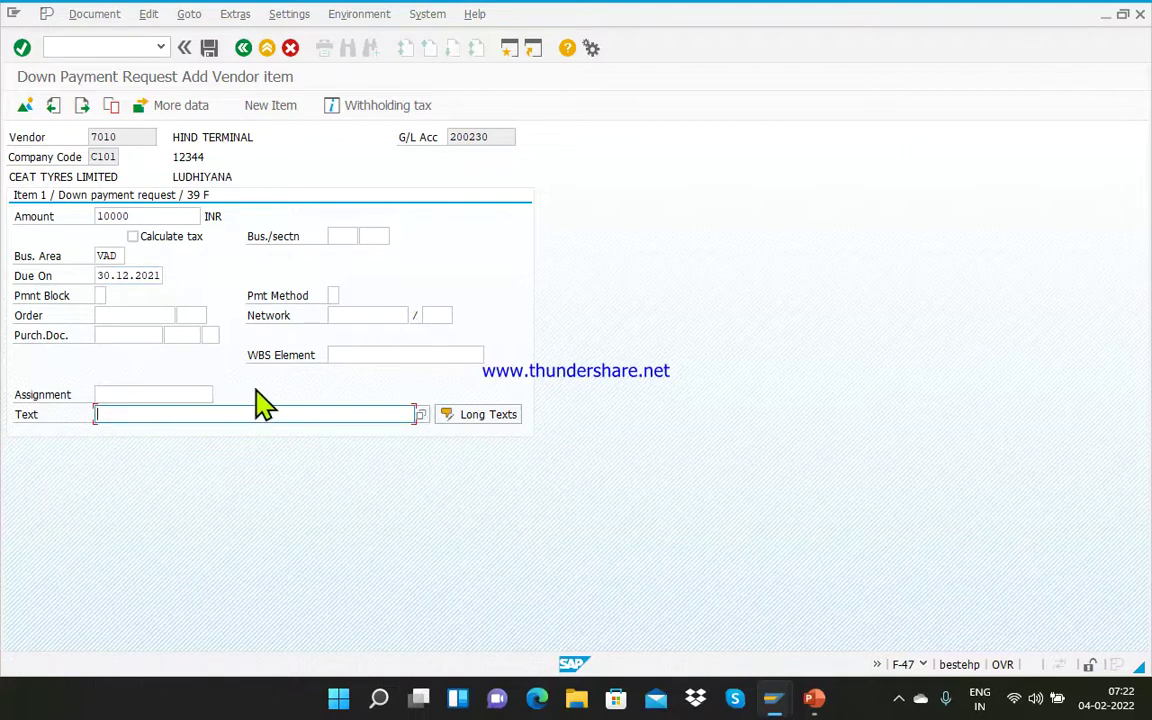
{"action": "type", "text": "A"}
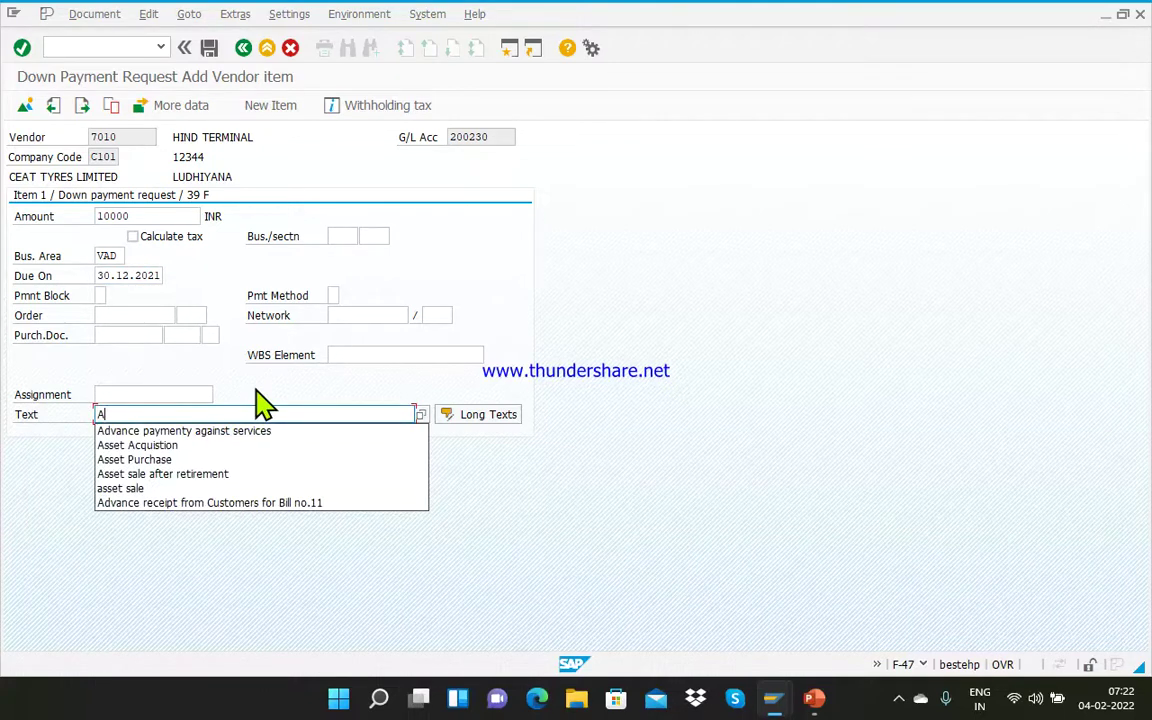
{"action": "type", "text": "d"}
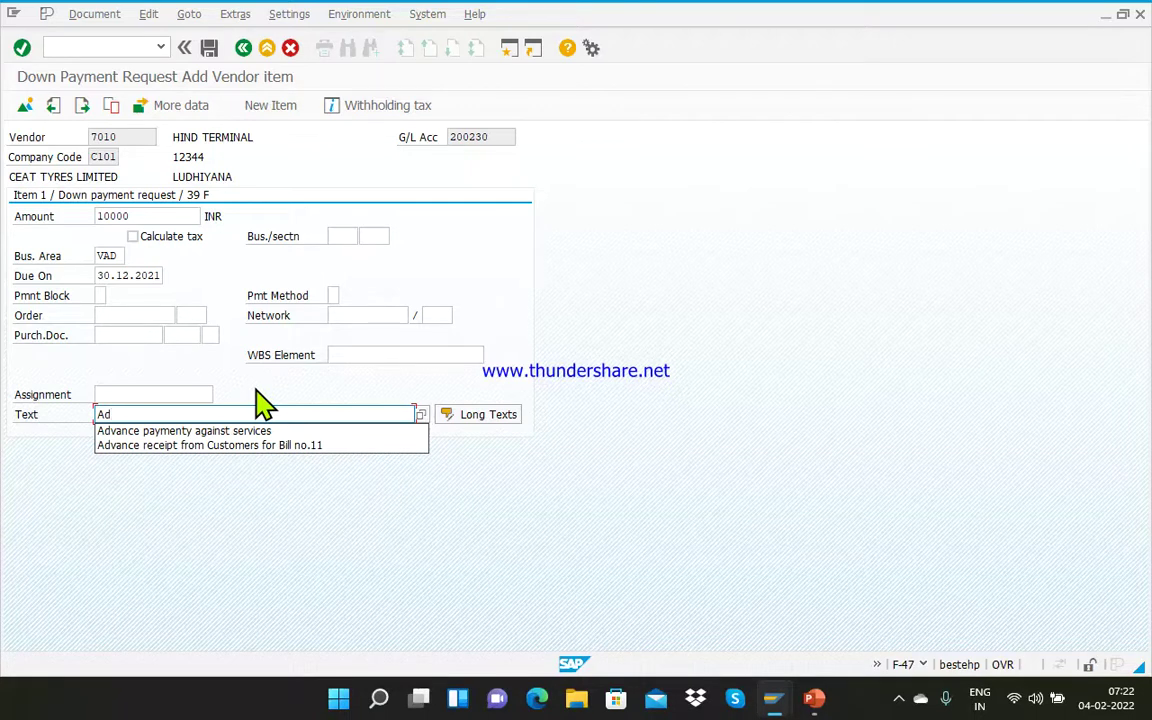
{"action": "type", "text": "vance p"}
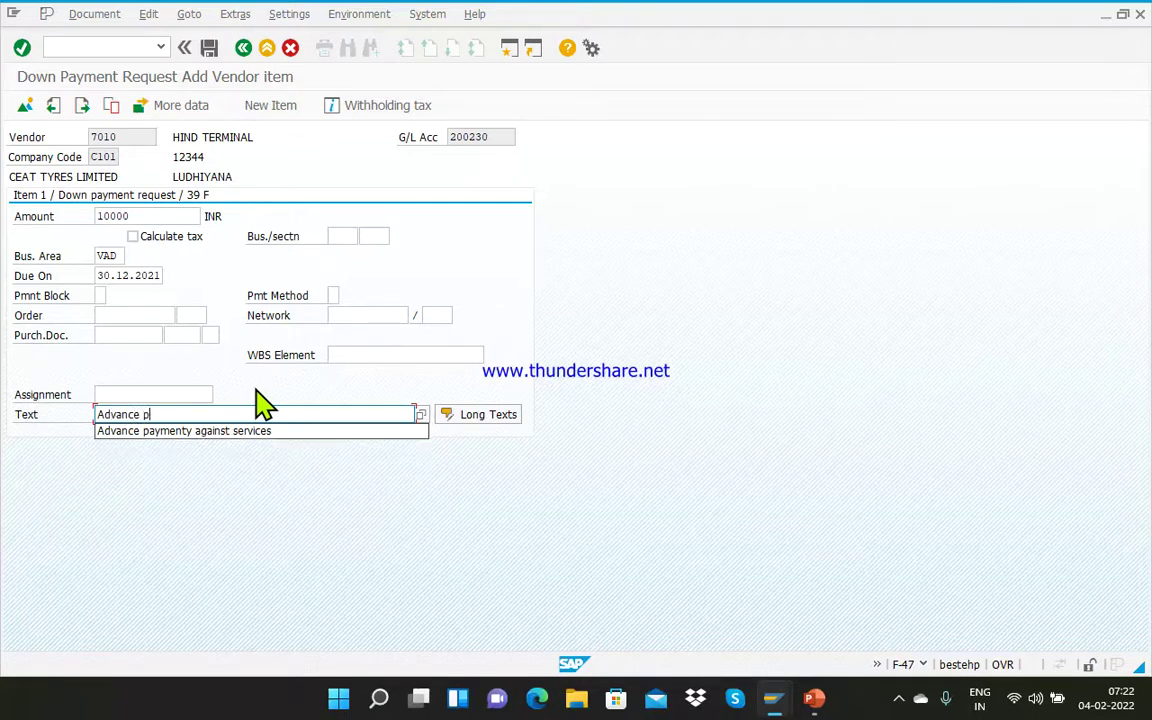
{"action": "type", "text": "ayment against"}
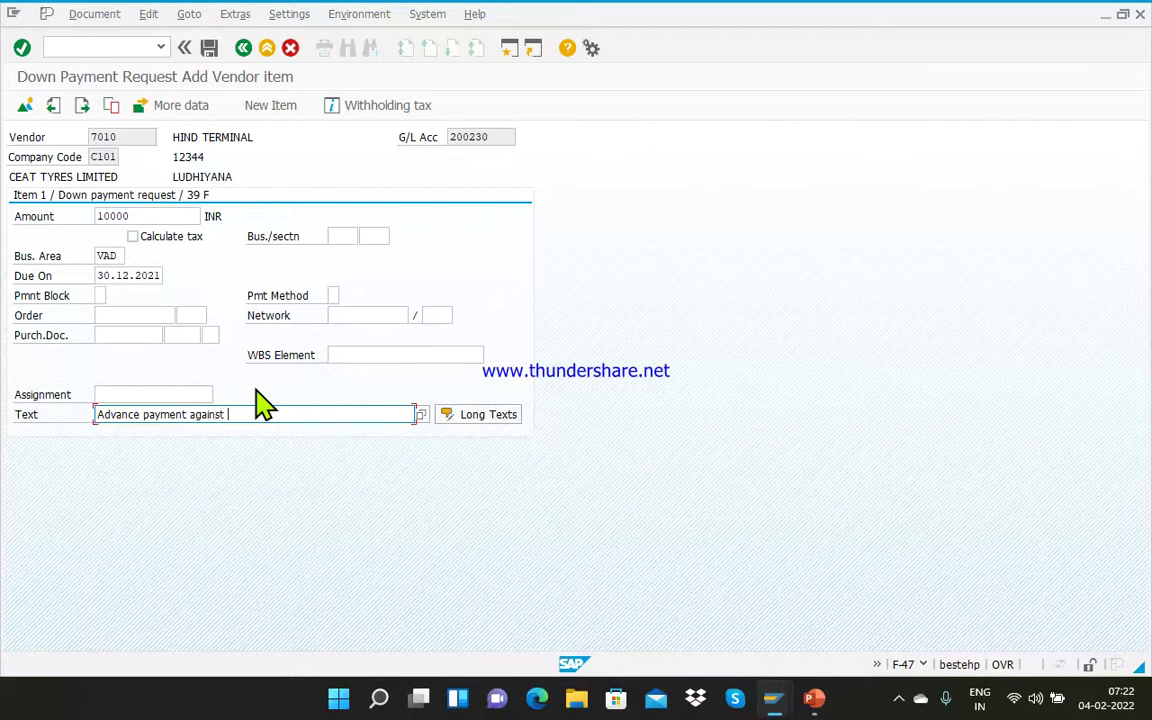
{"action": "type", "text": "PO"}
{"action": "key", "text": "Return"}
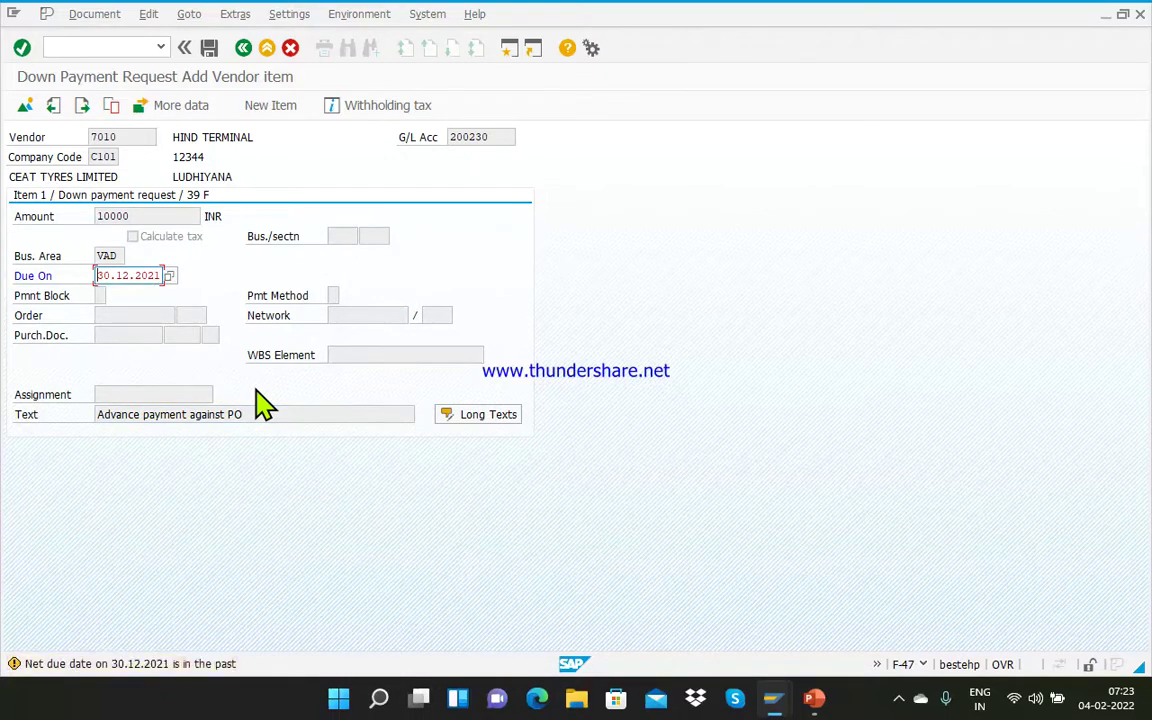
Display the document overview, then save the down payment request.
{"action": "left_click", "coordinate": [25, 105]}
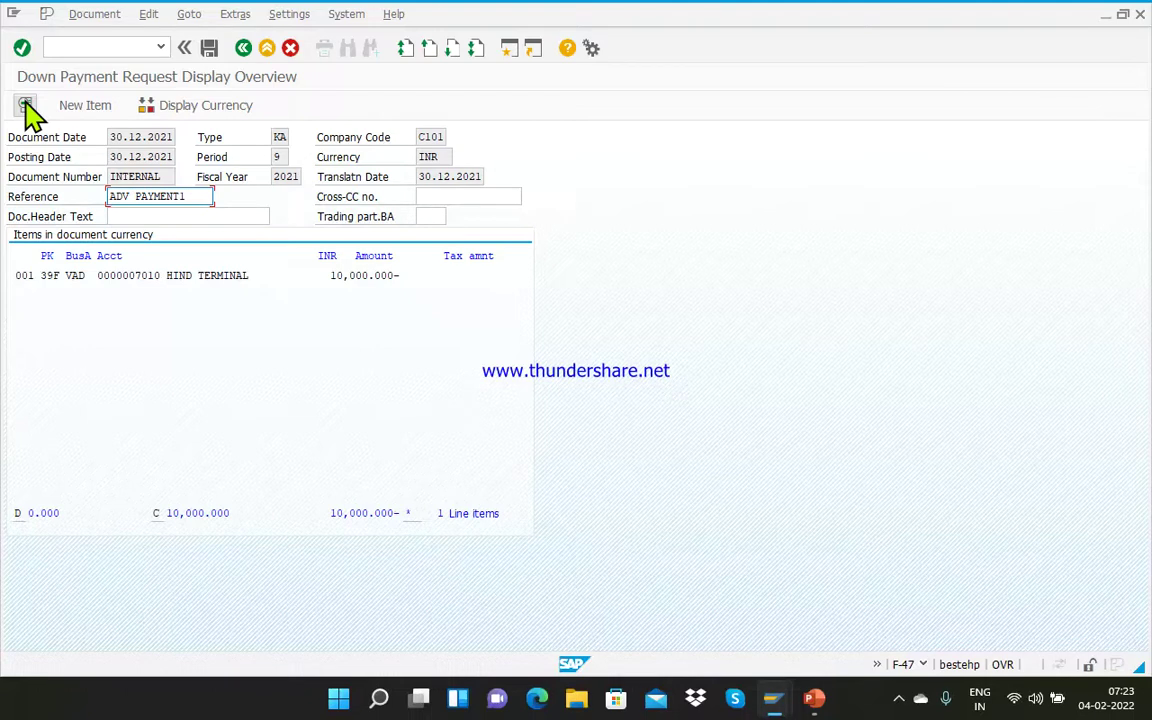
{"action": "left_click", "coordinate": [210, 50]}
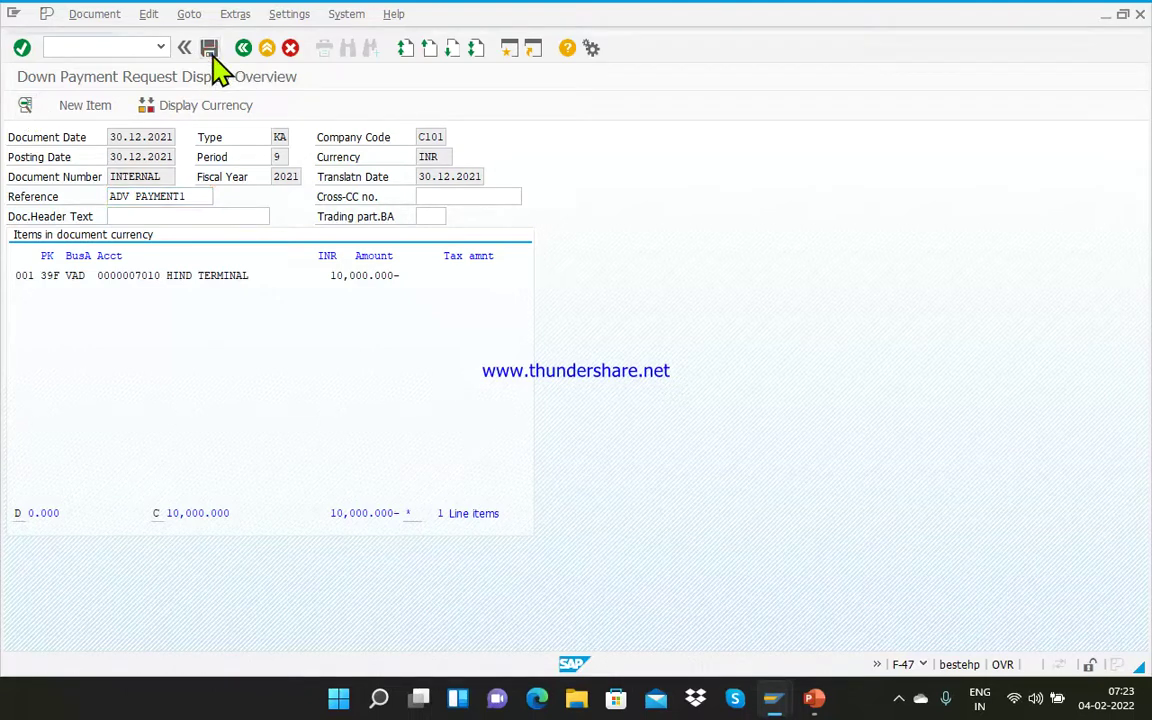
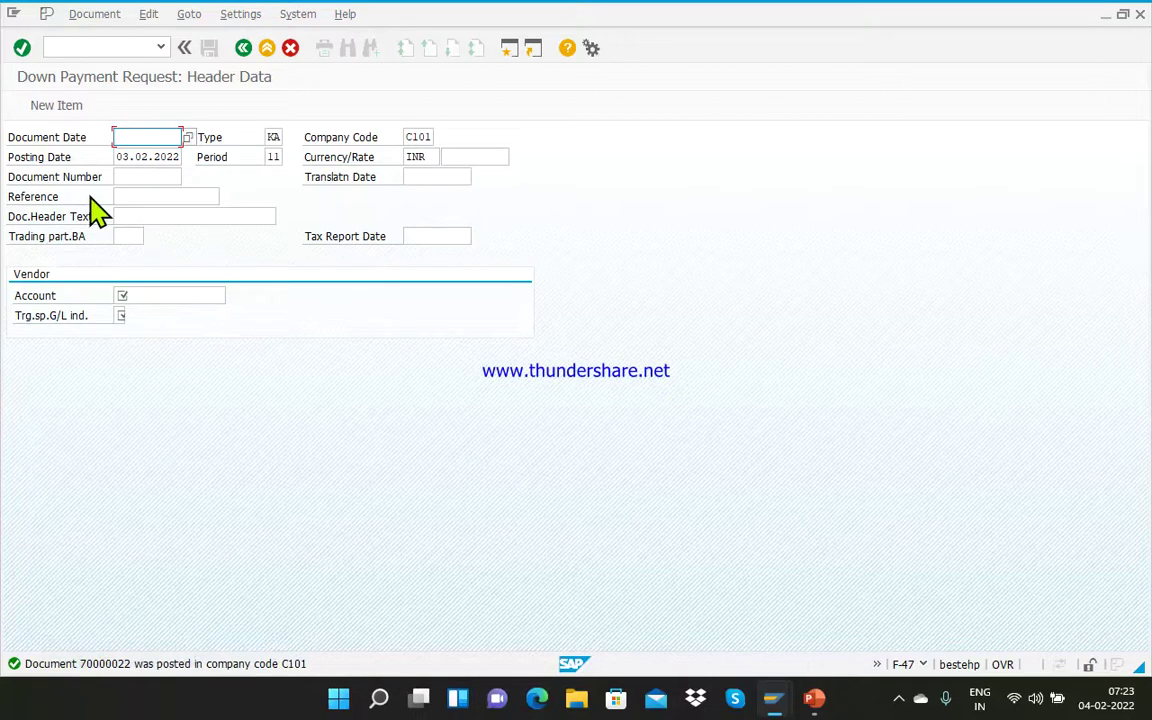
Start transaction /nf-48 to post a vendor down payment.
{"action": "left_click", "coordinate": [74, 42]}
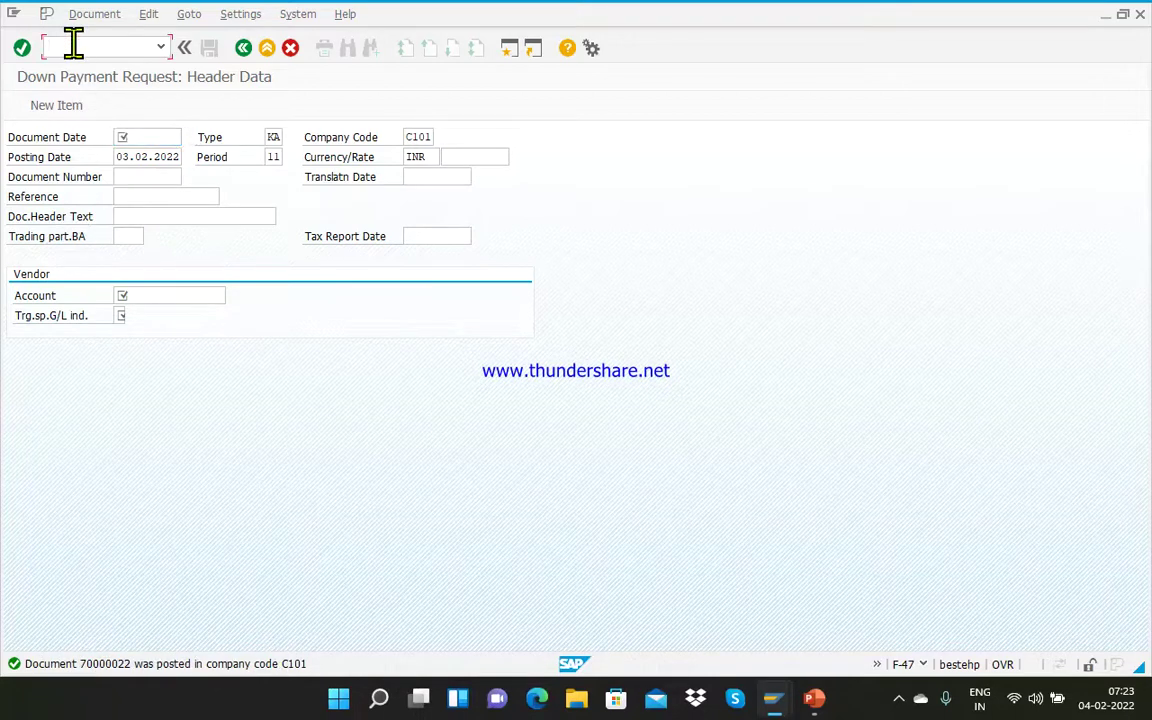
{"action": "type", "text": "/nf-48"}
{"action": "key", "text": "Return"}
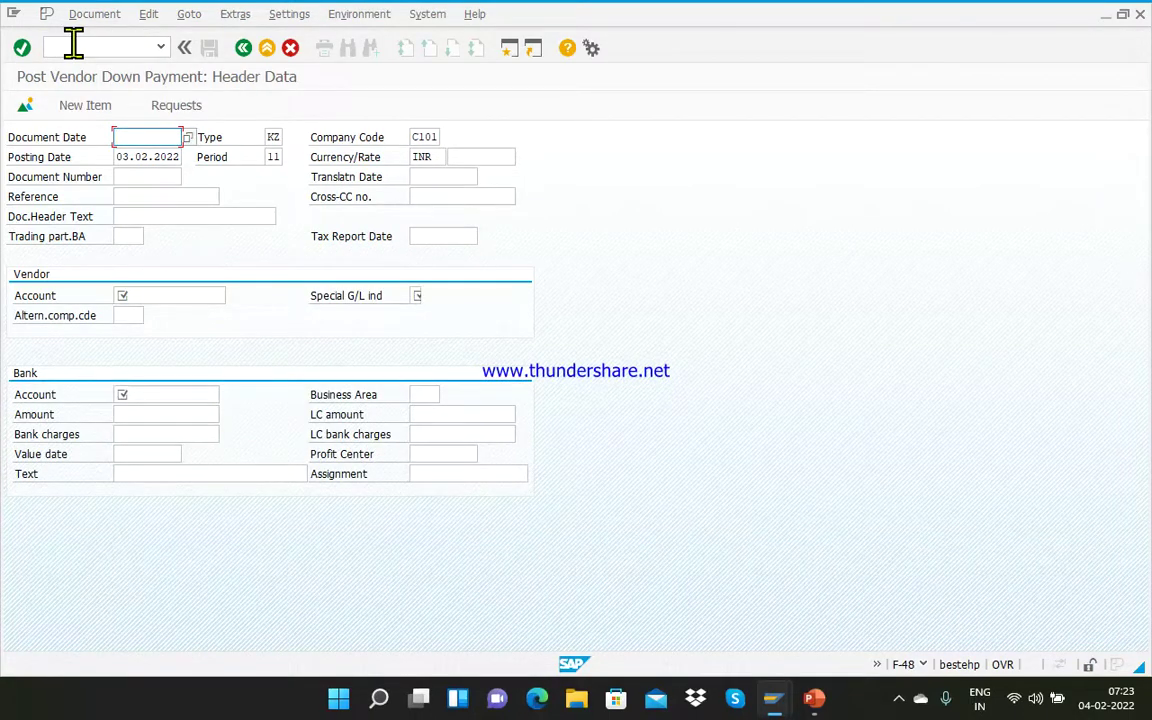
Set both the document date and the posting date to 30.12.2021.
{"action": "type", "text": "30"}
{"action": "key", "text": "Down"}
{"action": "key", "text": "Return"}
{"action": "key", "text": "shift+Left"}
{"action": "key", "text": "shift+Left"}
{"action": "key", "text": "shift+Left"}
{"action": "key", "text": "shift+Left"}
{"action": "key", "text": "shift+Left"}
{"action": "key", "text": "shift+Left"}
{"action": "key", "text": "shift+Left"}
{"action": "key", "text": "shift+Left"}
{"action": "key", "text": "shift+Left"}
{"action": "key", "text": "shift+Left"}
{"action": "key", "text": "ctrl+c"}
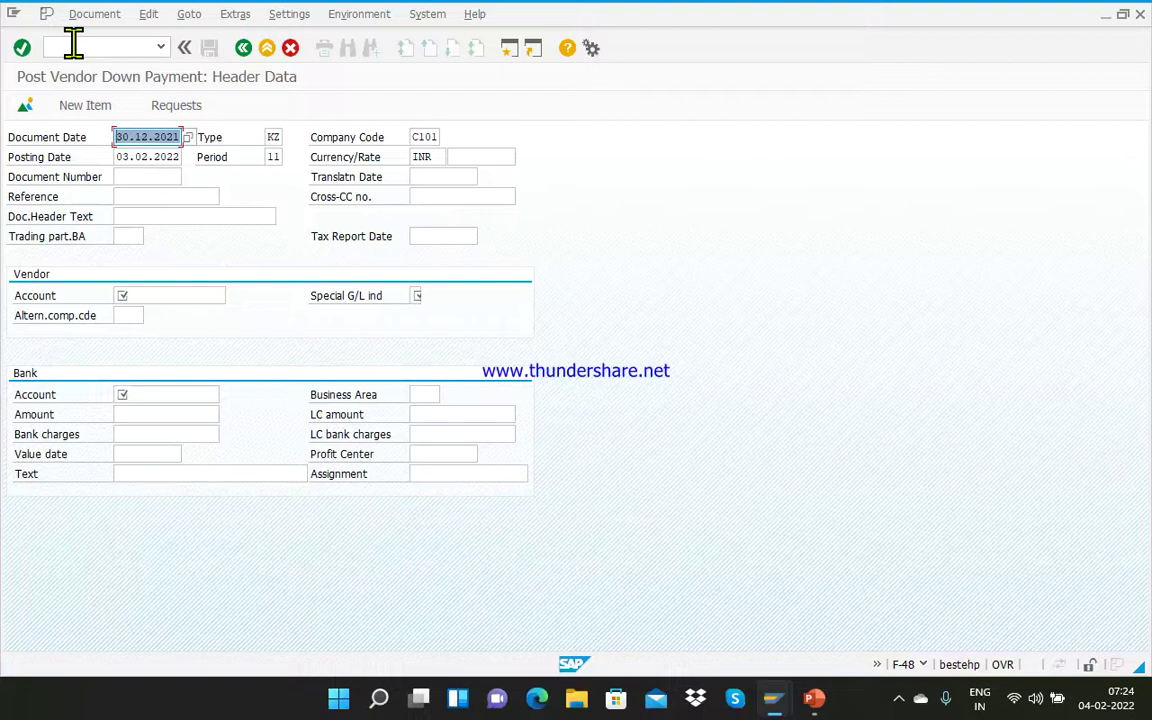
{"action": "key", "text": "Down"}
{"action": "key", "text": "ctrl+v"}
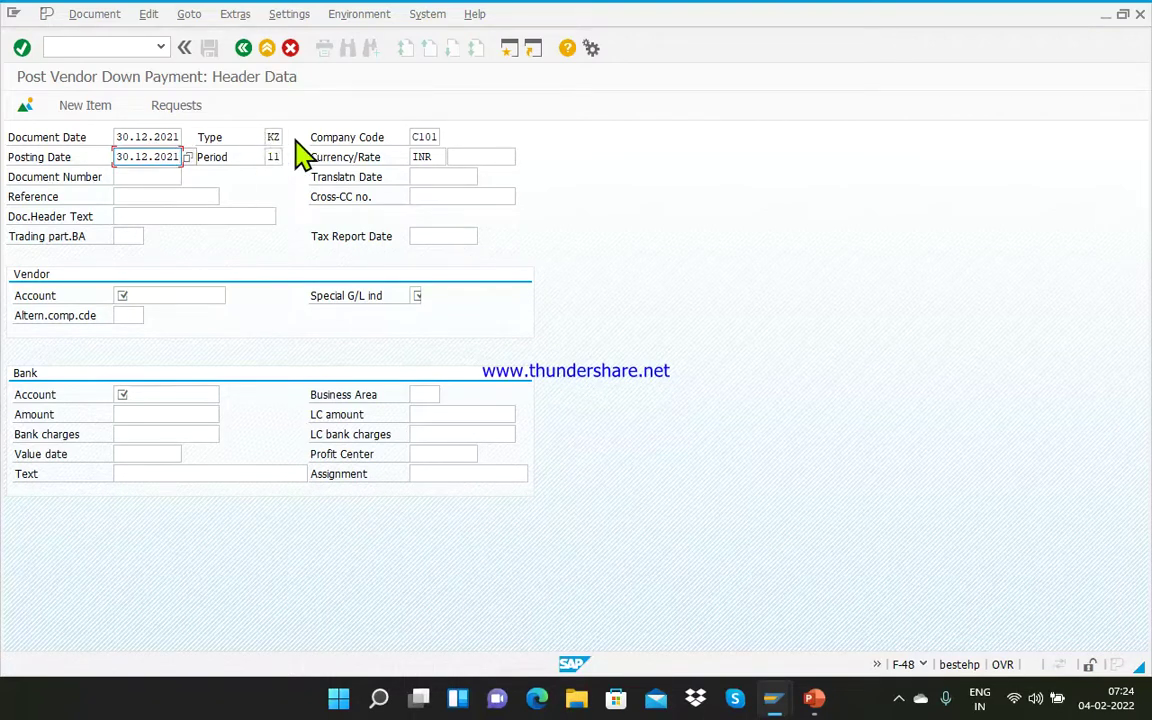
Confirm company code C101 and currency INR, and enter the reference Adv Payment1.
{"action": "left_click", "coordinate": [436, 137]}
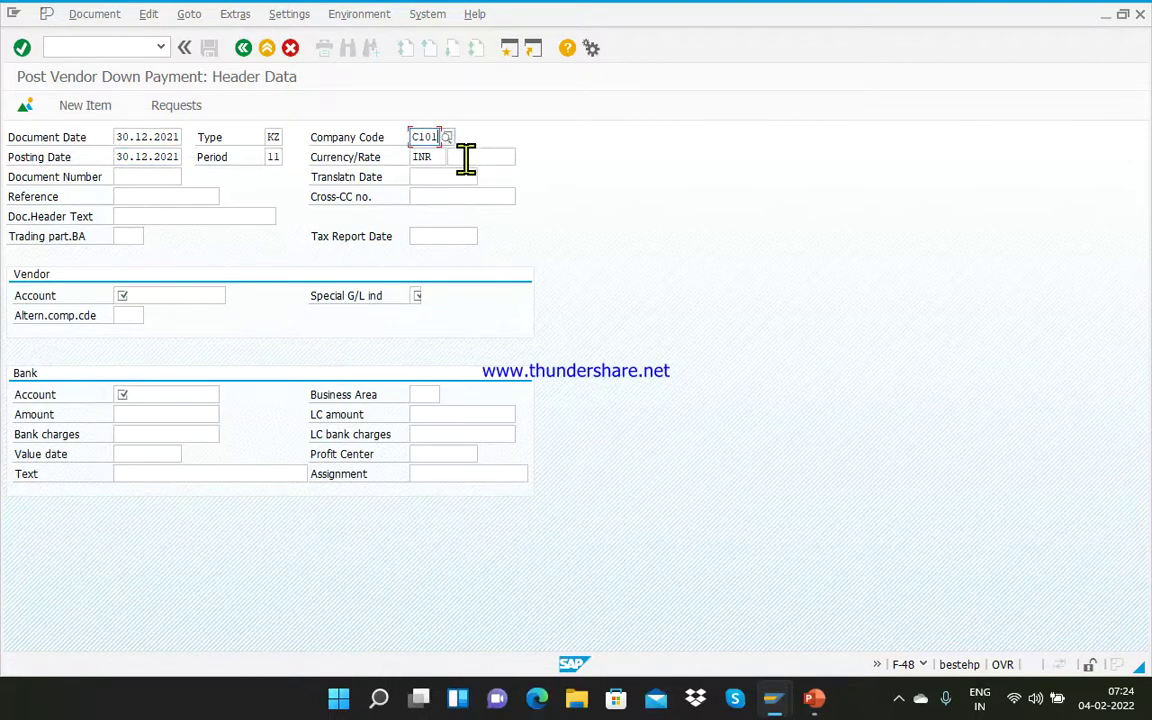
{"action": "left_click", "coordinate": [445, 158]}
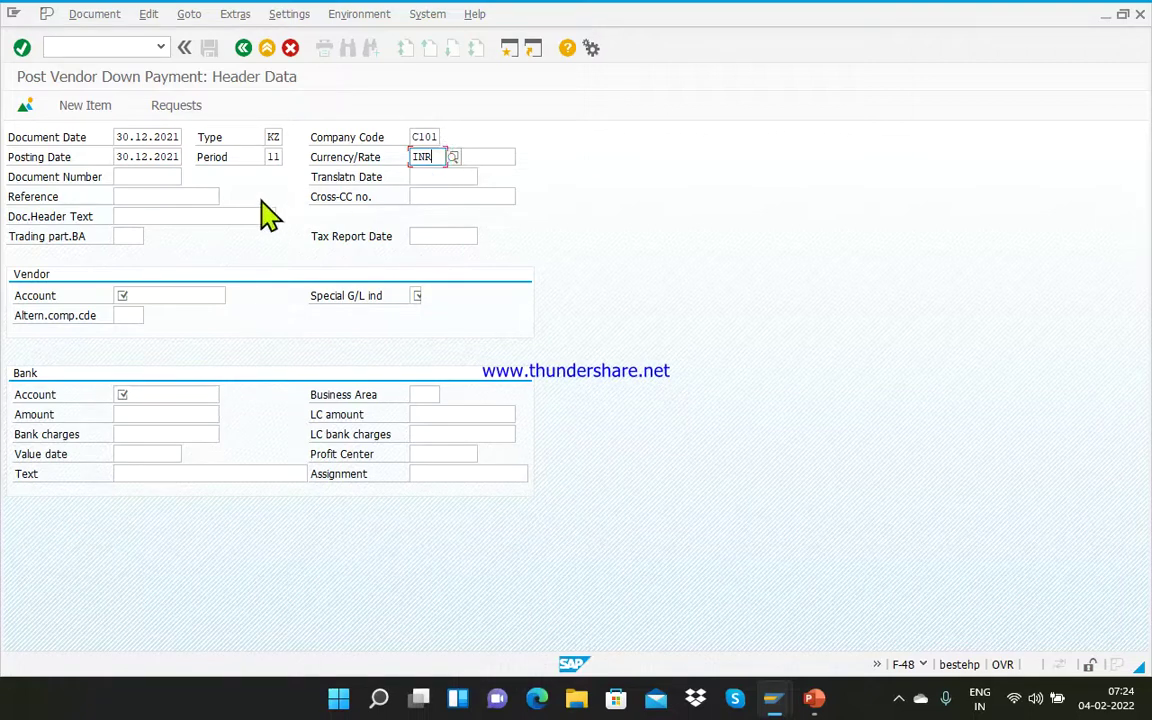
{"action": "left_click", "coordinate": [180, 197]}
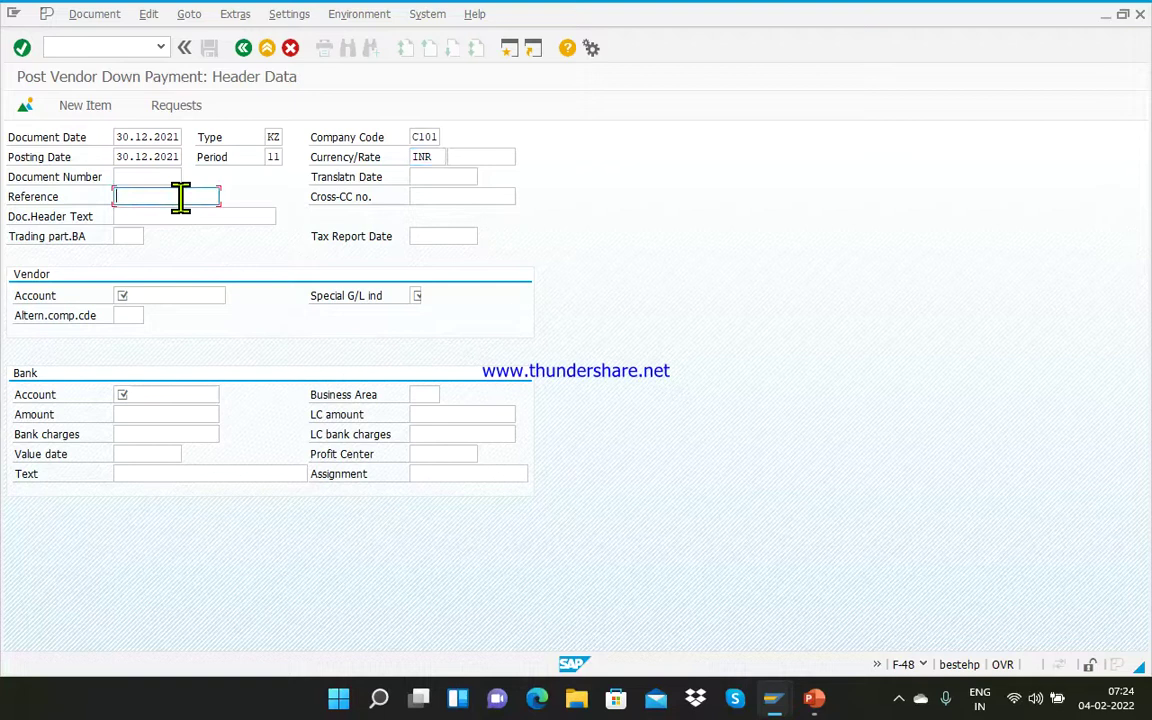
{"action": "type", "text": "A"}
{"action": "key", "text": "Return"}
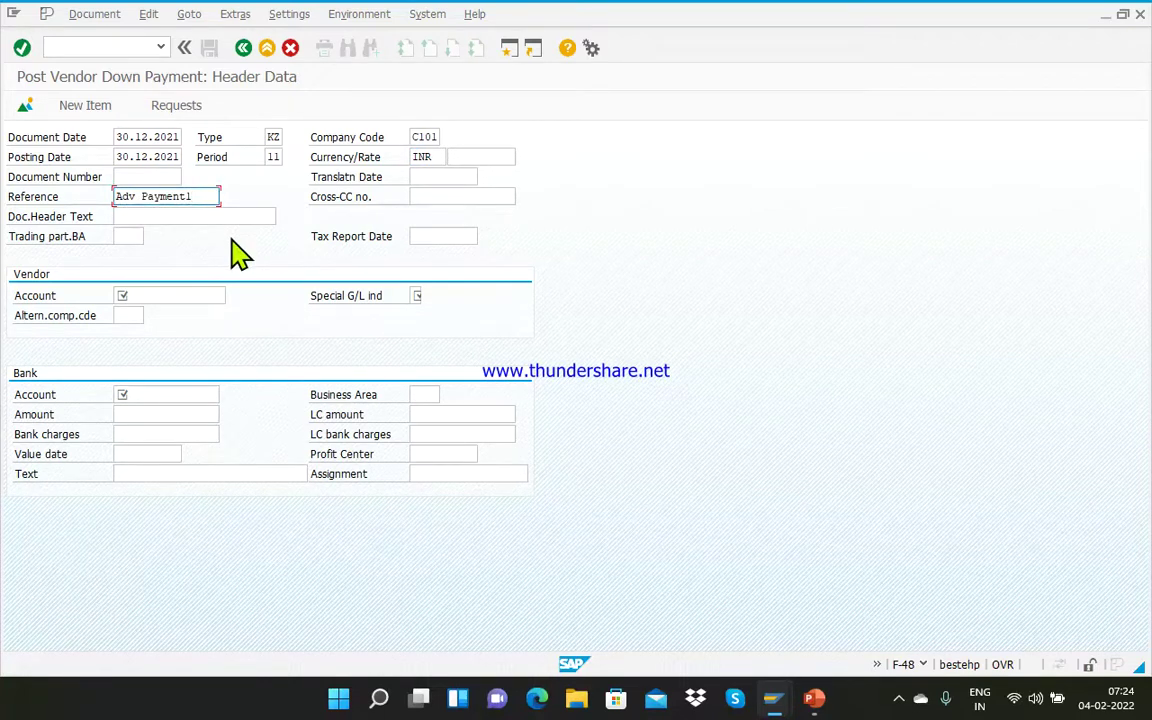
{"action": "left_click", "coordinate": [144, 293]}
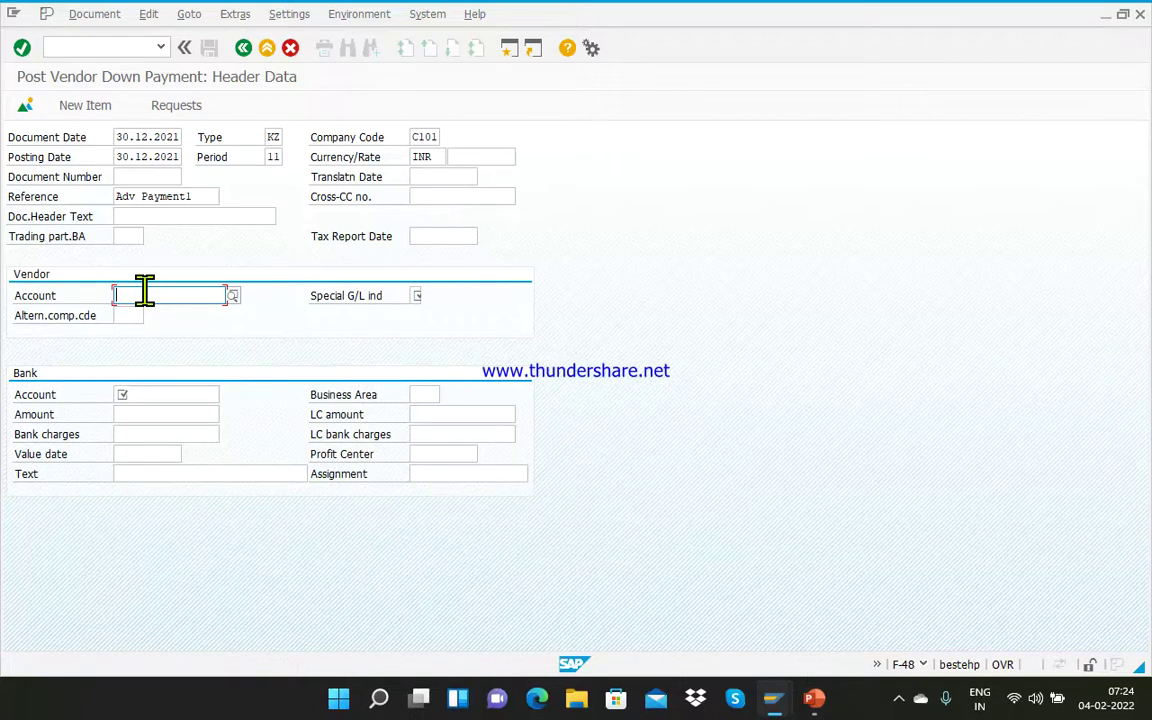
Choose vendor HIND TERMINAL (account 7010) from search help and enter special G/L indicator A.
{"action": "left_click", "coordinate": [232, 296]}
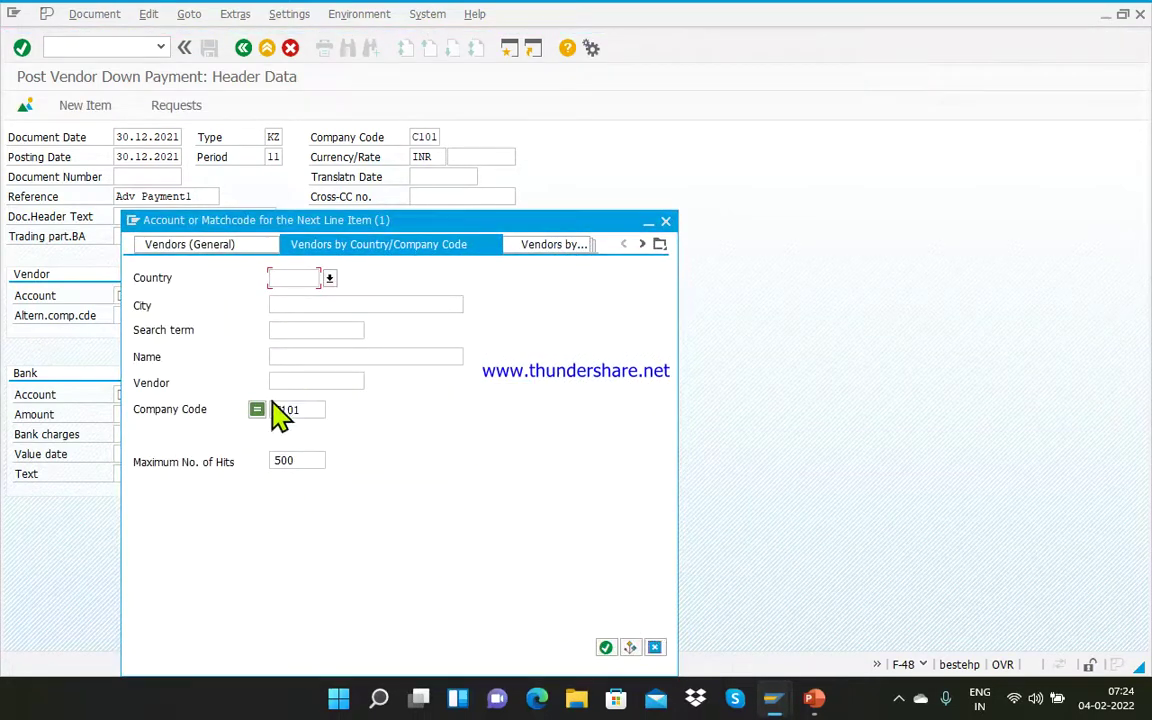
{"action": "left_click", "coordinate": [605, 648]}
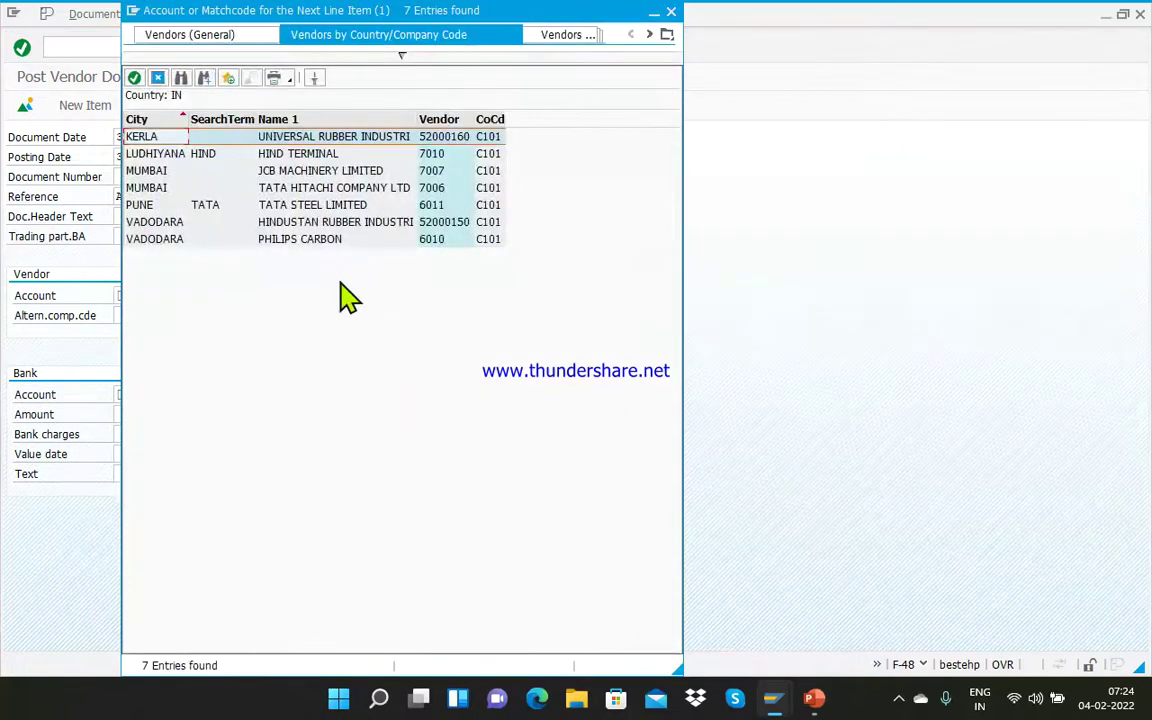
{"action": "left_click", "coordinate": [298, 155]}
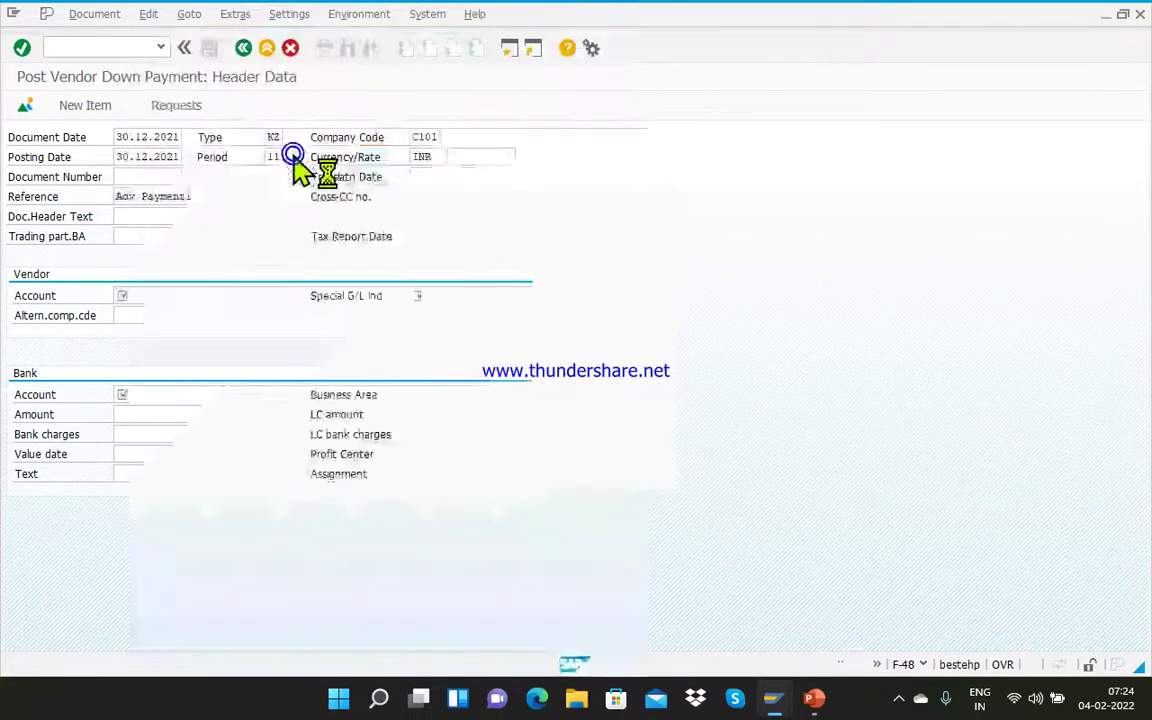
{"action": "left_click", "coordinate": [414, 292]}
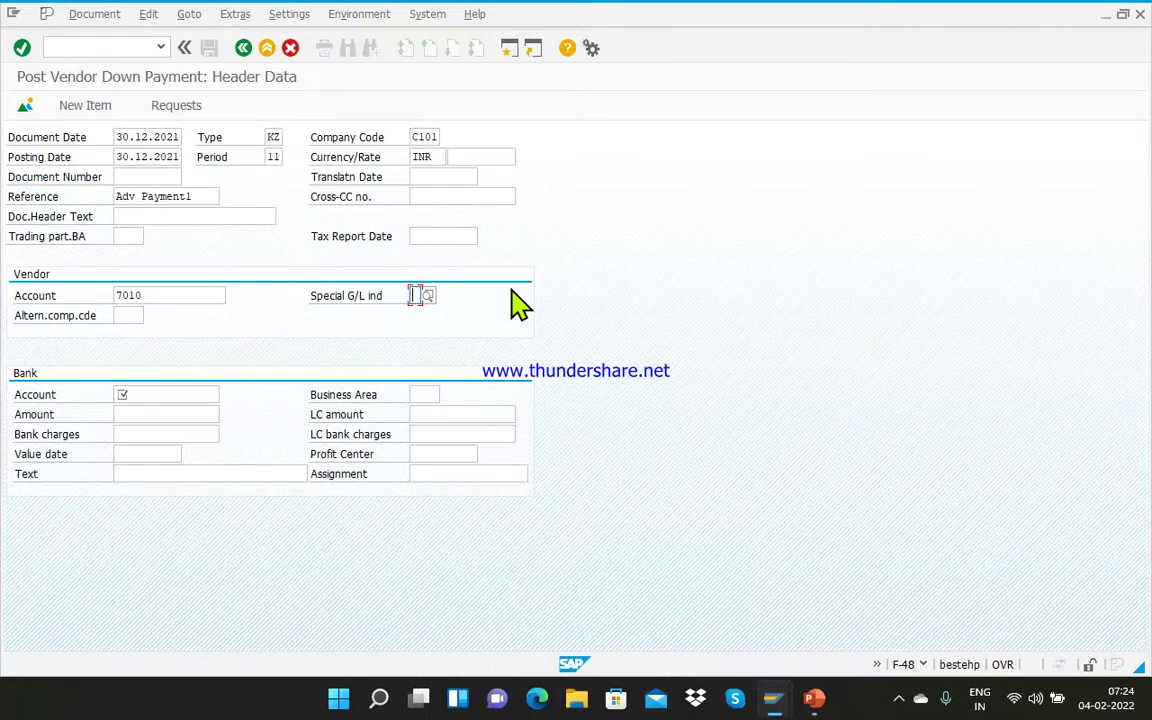
{"action": "type", "text": "A"}
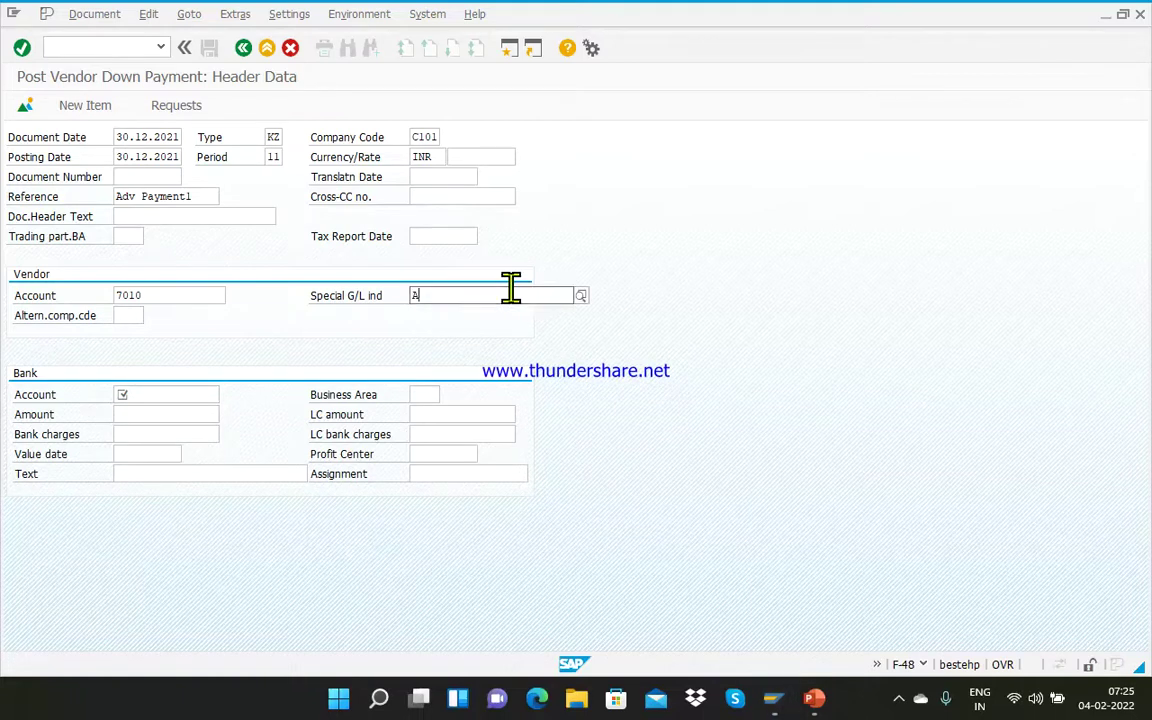
{"action": "key", "text": "Down"}
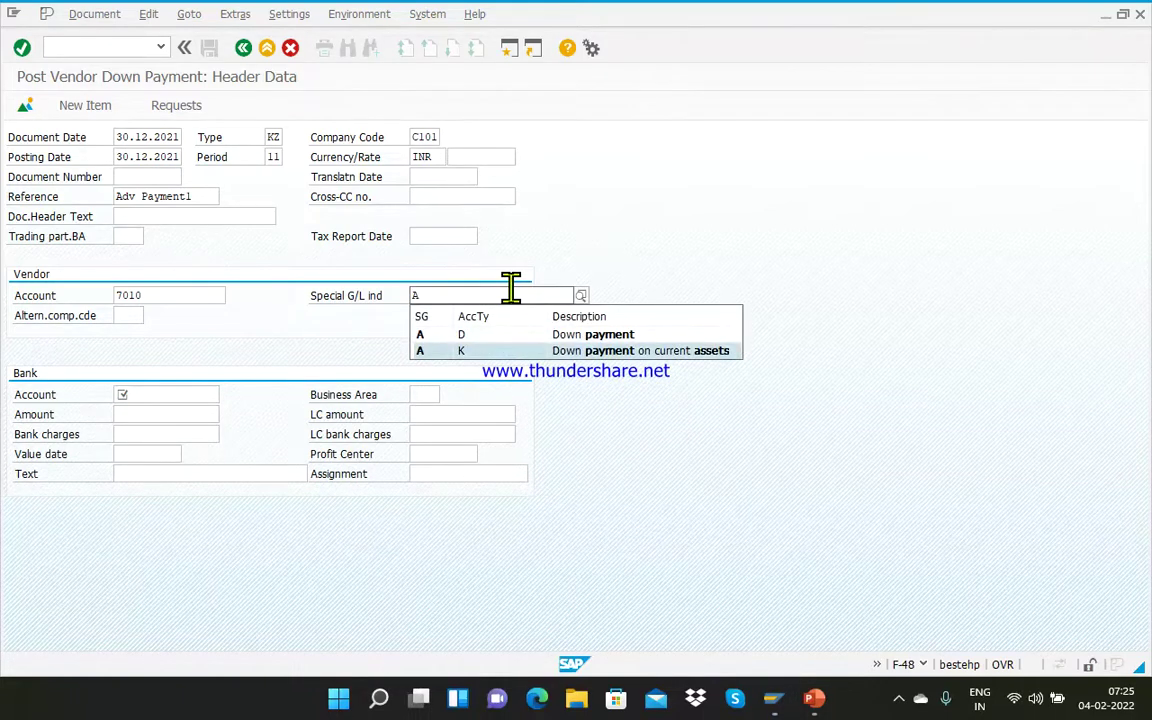
{"action": "key", "text": "Return"}
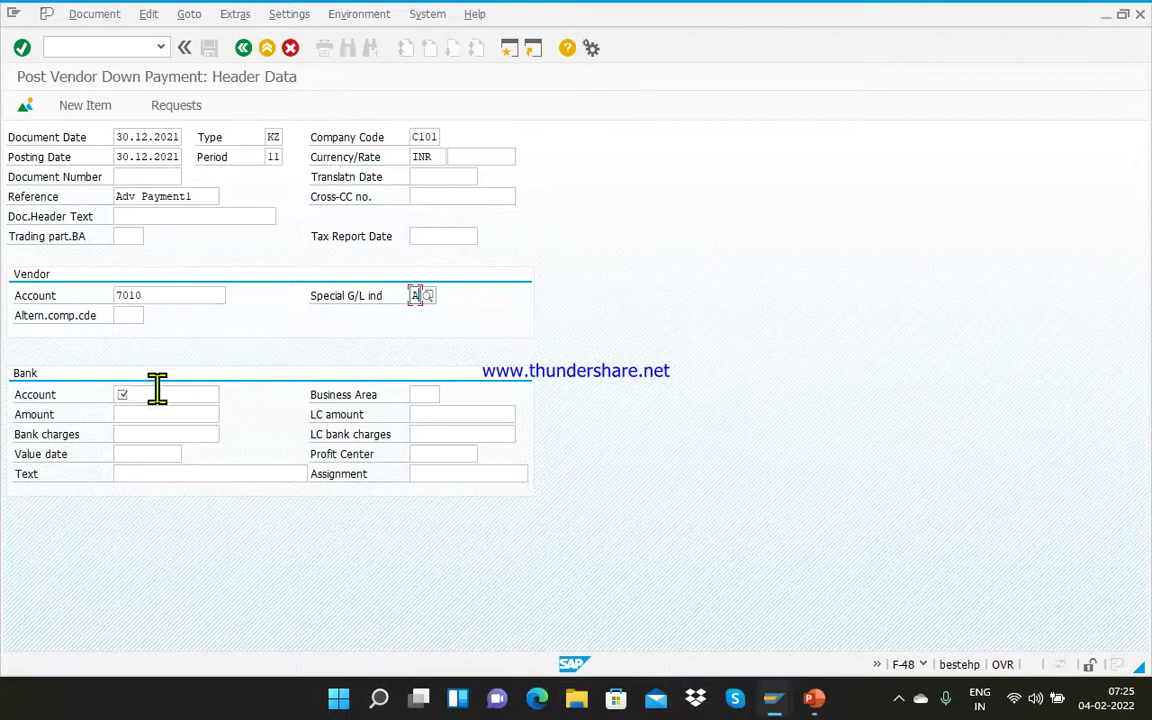
{"action": "left_click", "coordinate": [147, 392]}
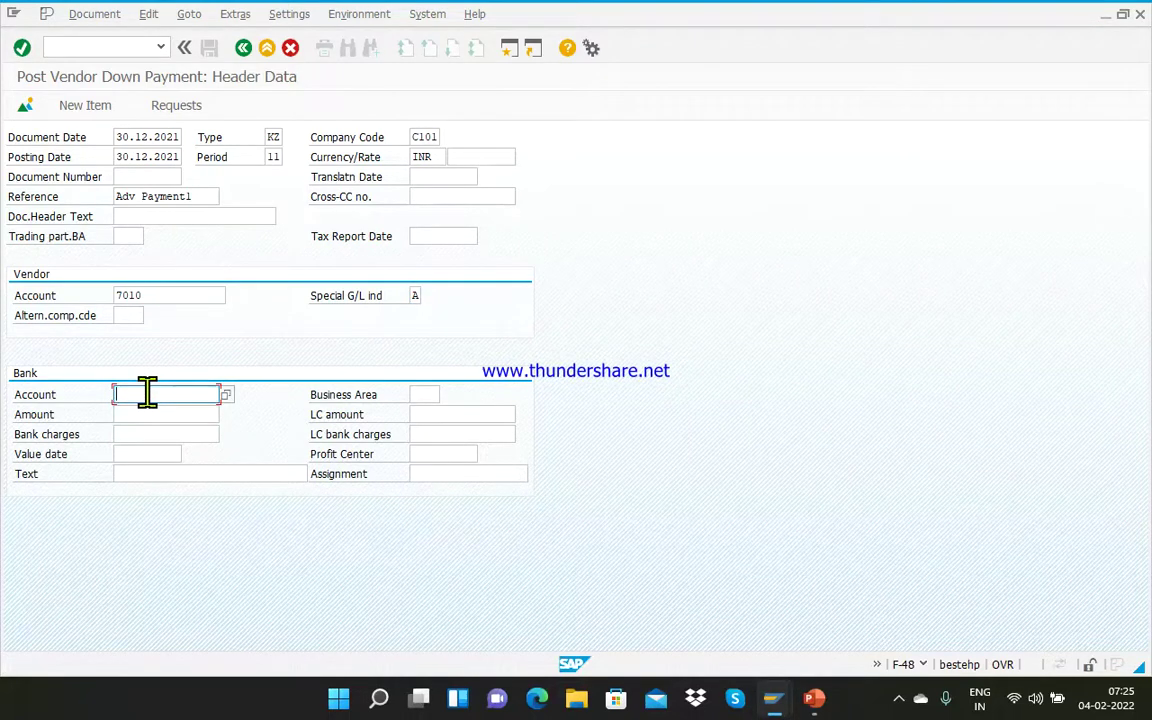
Enter bank account 200100, business area VAD and amount 1.
{"action": "type", "text": "20"}
{"action": "key", "text": "Down"}
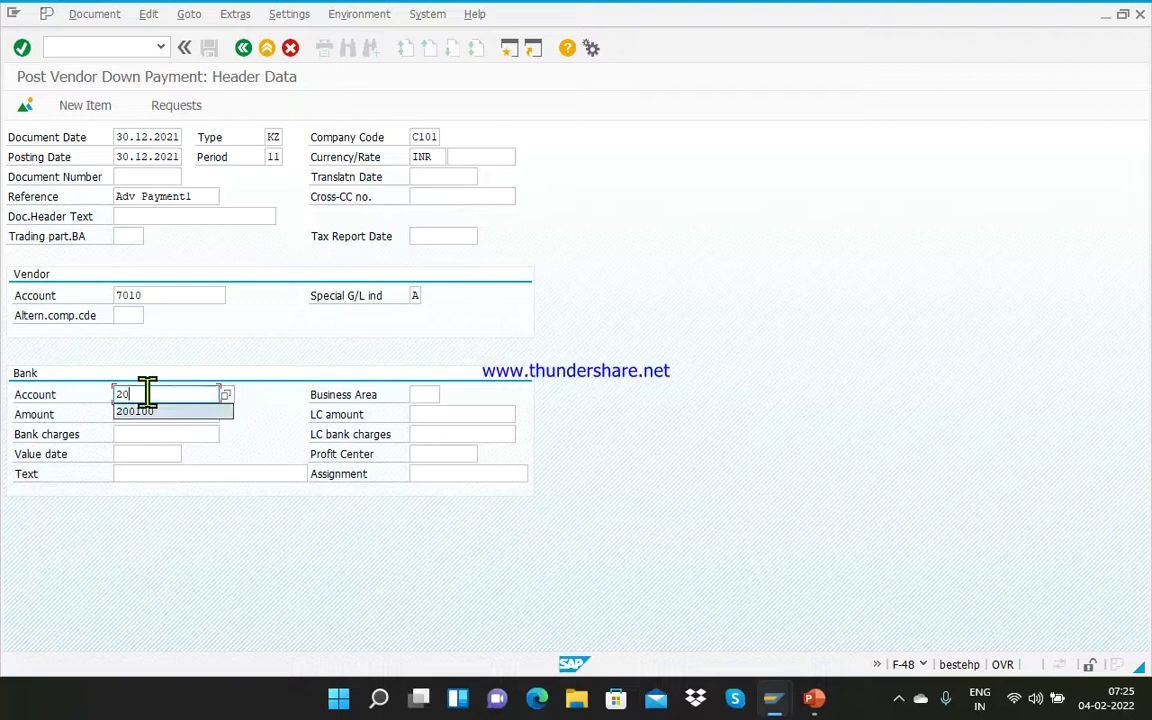
{"action": "key", "text": "Return"}
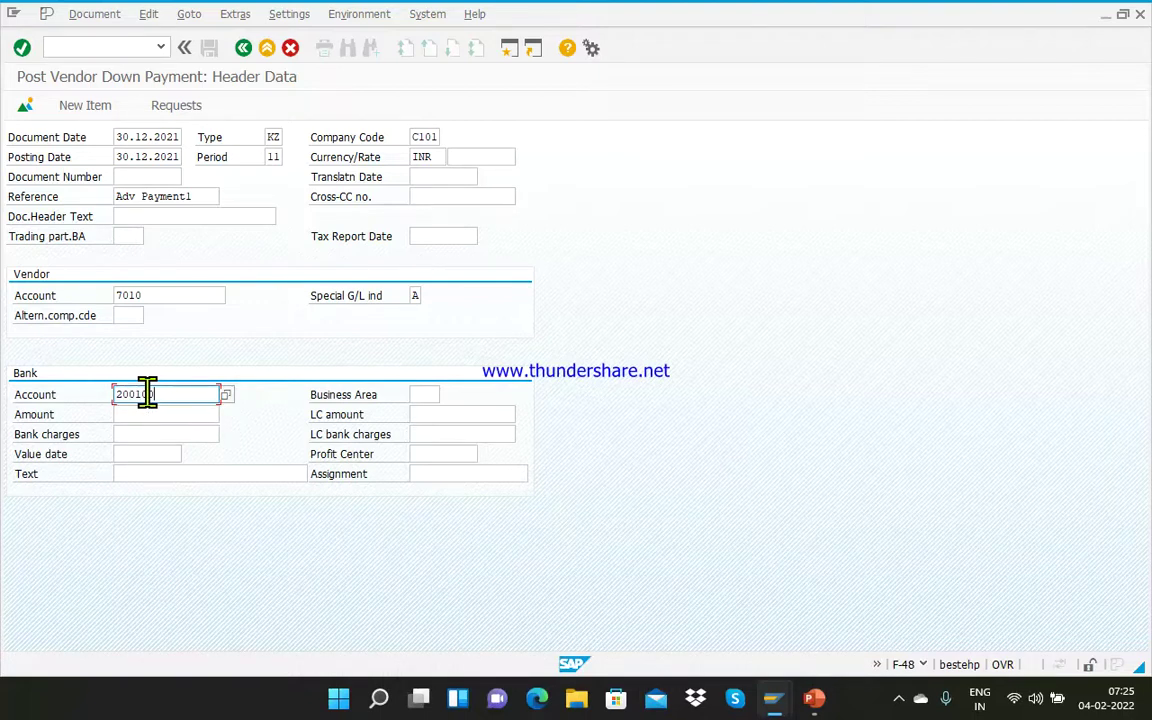
{"action": "left_click", "coordinate": [427, 393]}
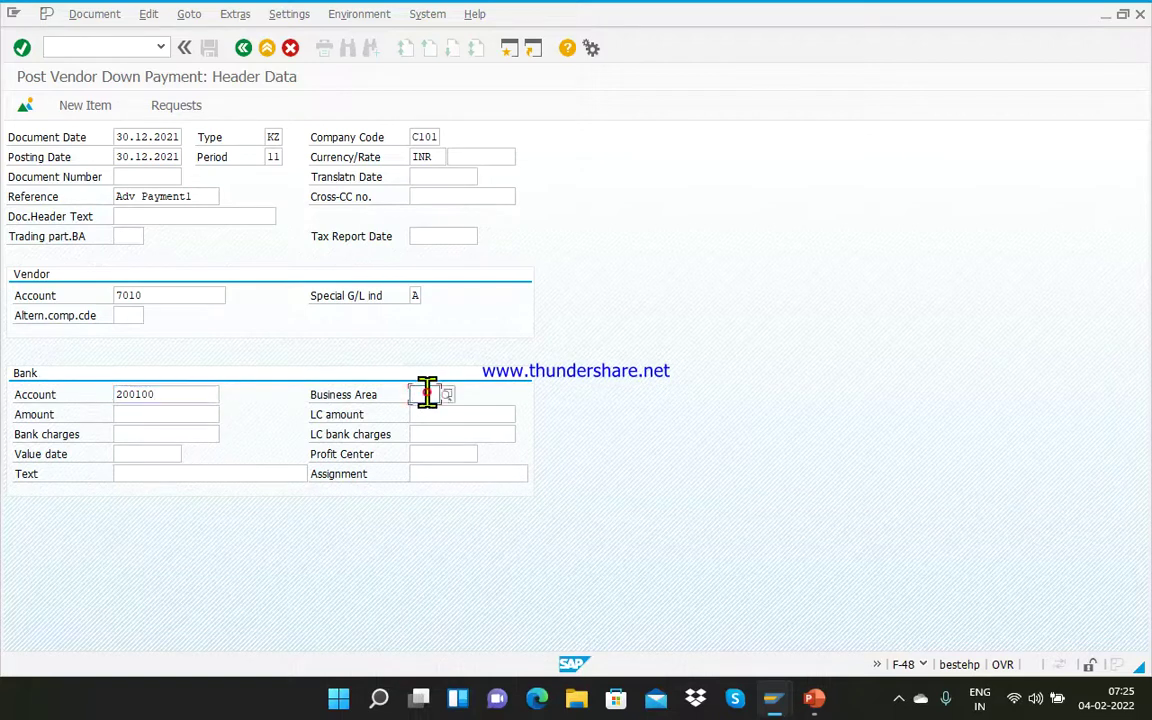
{"action": "type", "text": "VAD"}
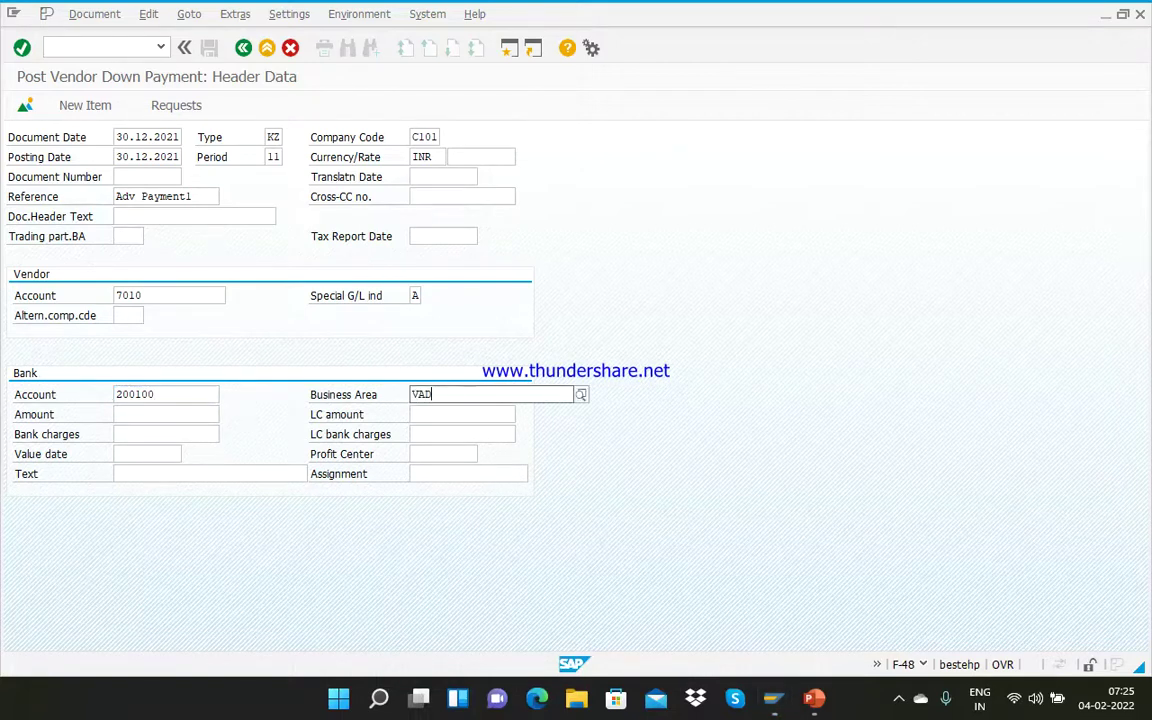
{"action": "left_click", "coordinate": [468, 436]}
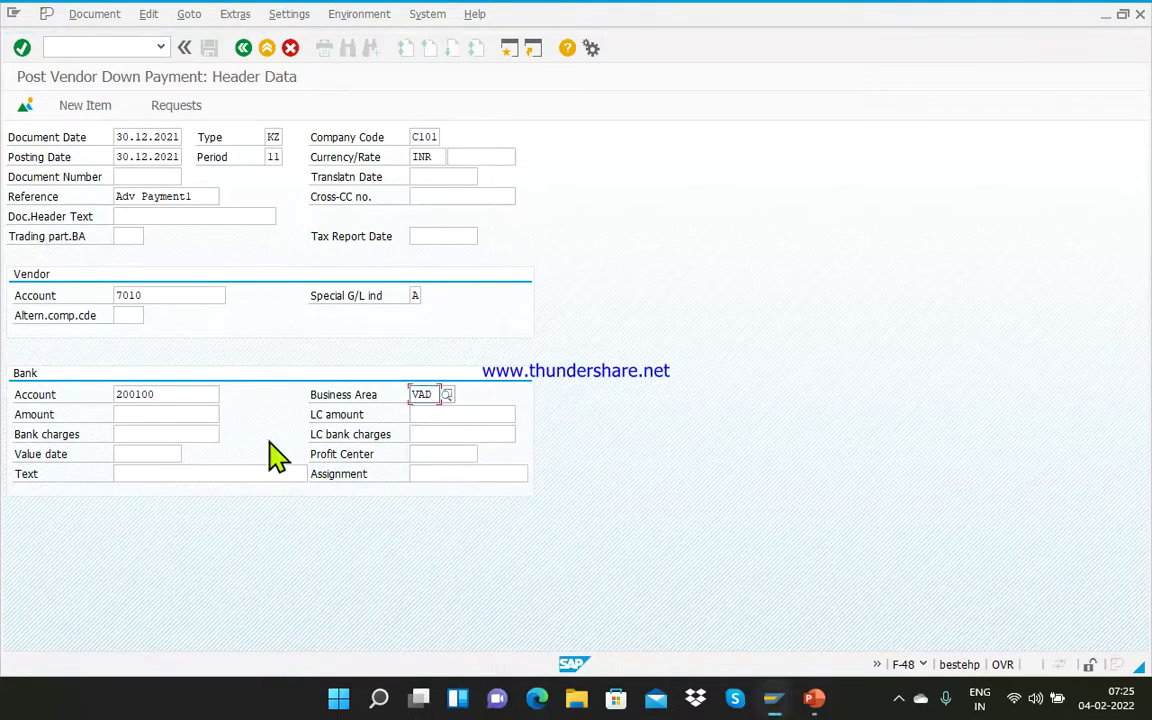
{"action": "left_click", "coordinate": [160, 414]}
{"action": "type", "text": "1"}
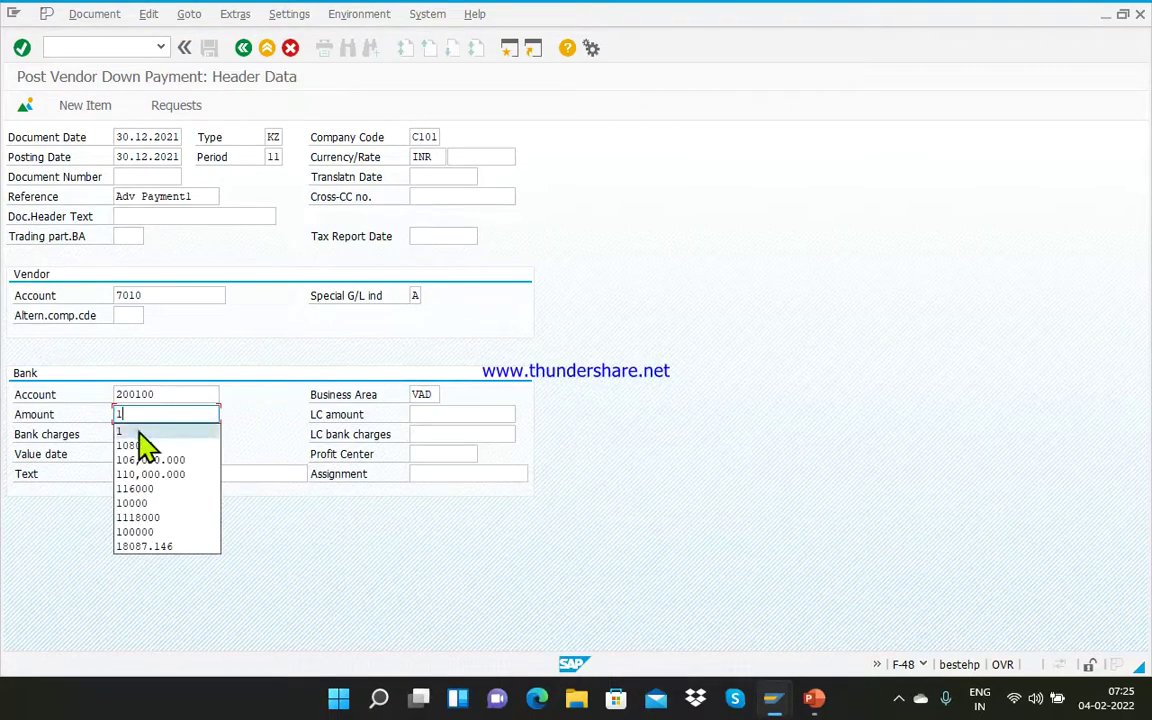
{"action": "key", "text": "Escape"}
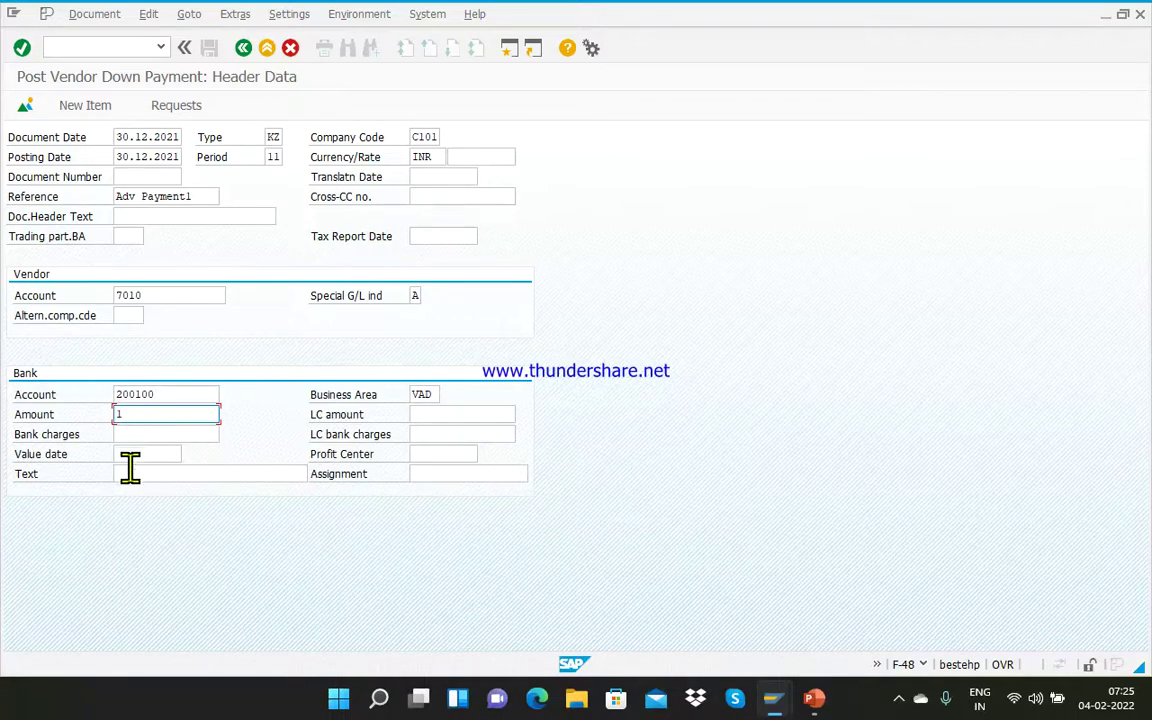
Set value date 30.12.2021 and the text 'Advance payment against PO'.
{"action": "left_click", "coordinate": [121, 452]}
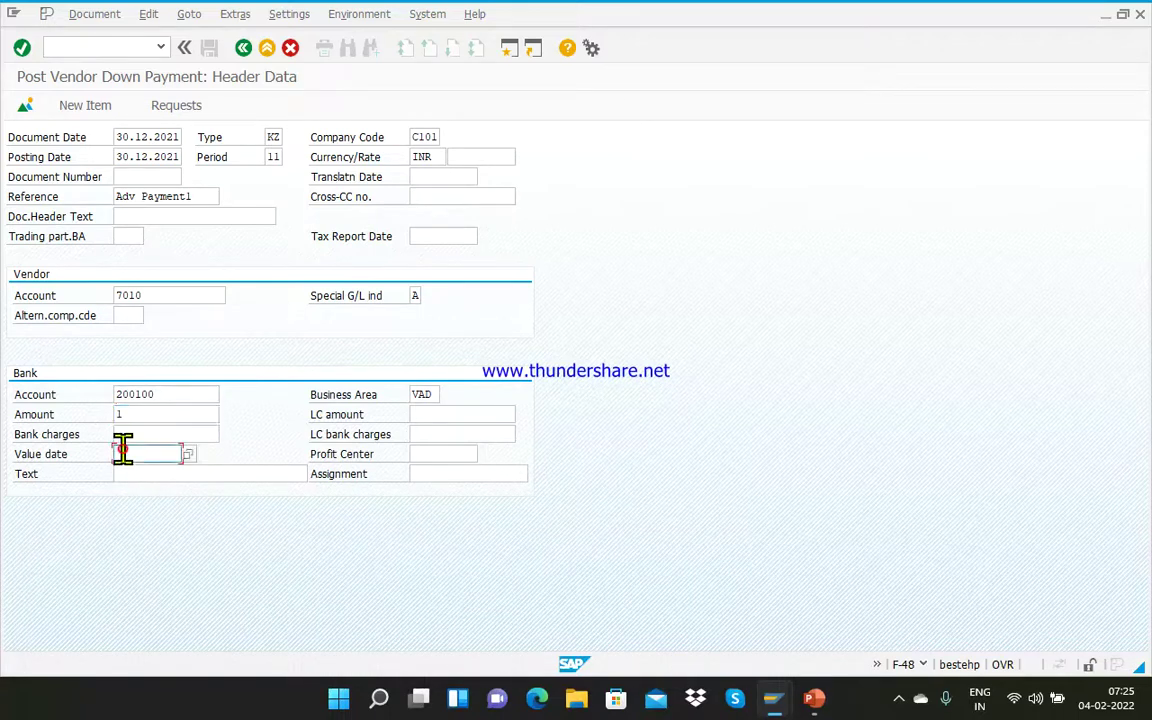
{"action": "type", "text": "30"}
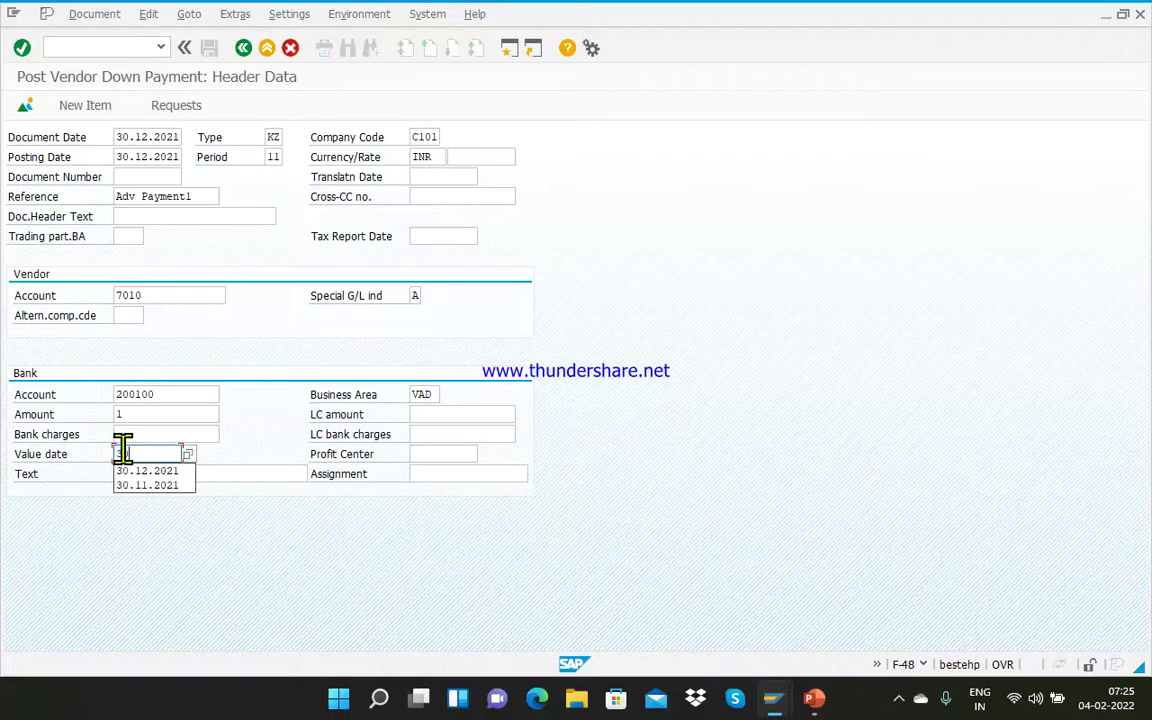
{"action": "key", "text": "Down"}
{"action": "key", "text": "Return"}
{"action": "left_click", "coordinate": [144, 474]}
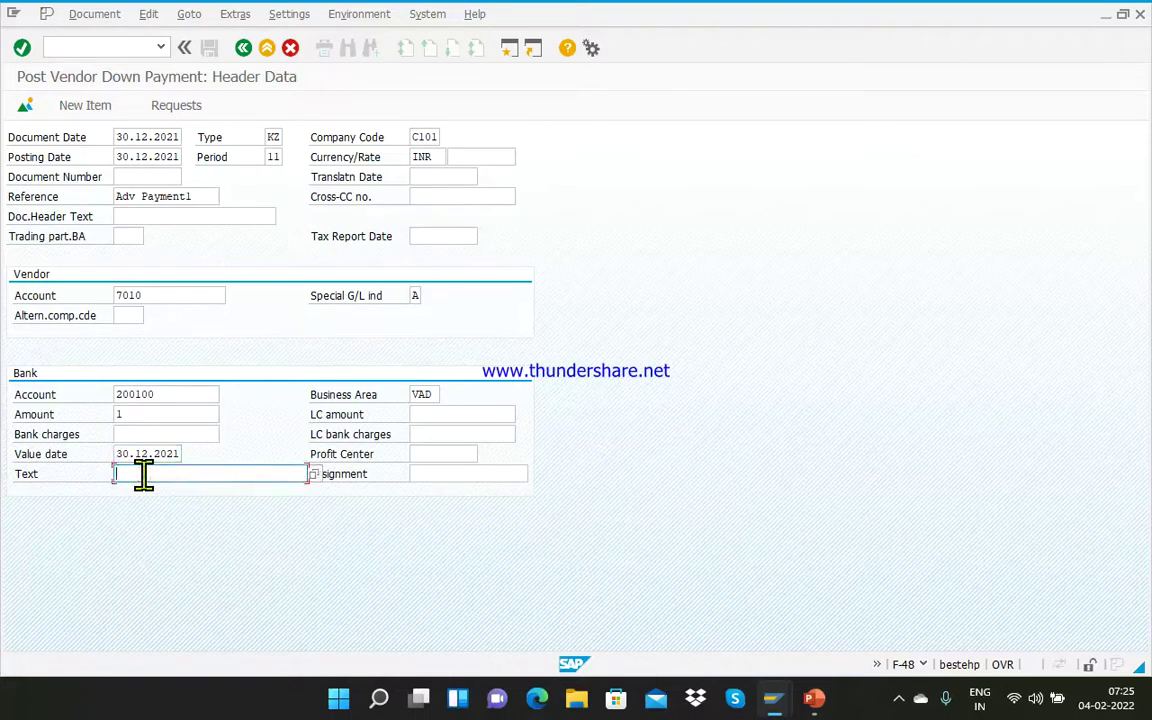
{"action": "type", "text": "a"}
{"action": "key", "text": "Down"}
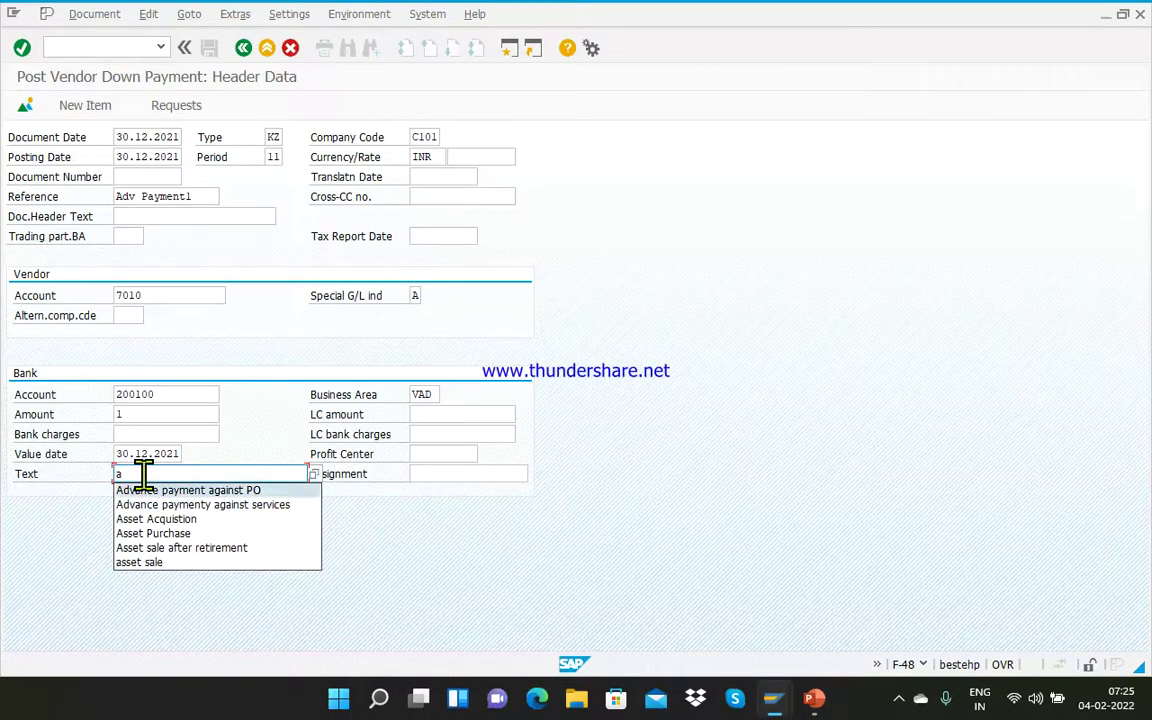
{"action": "key", "text": "Return"}
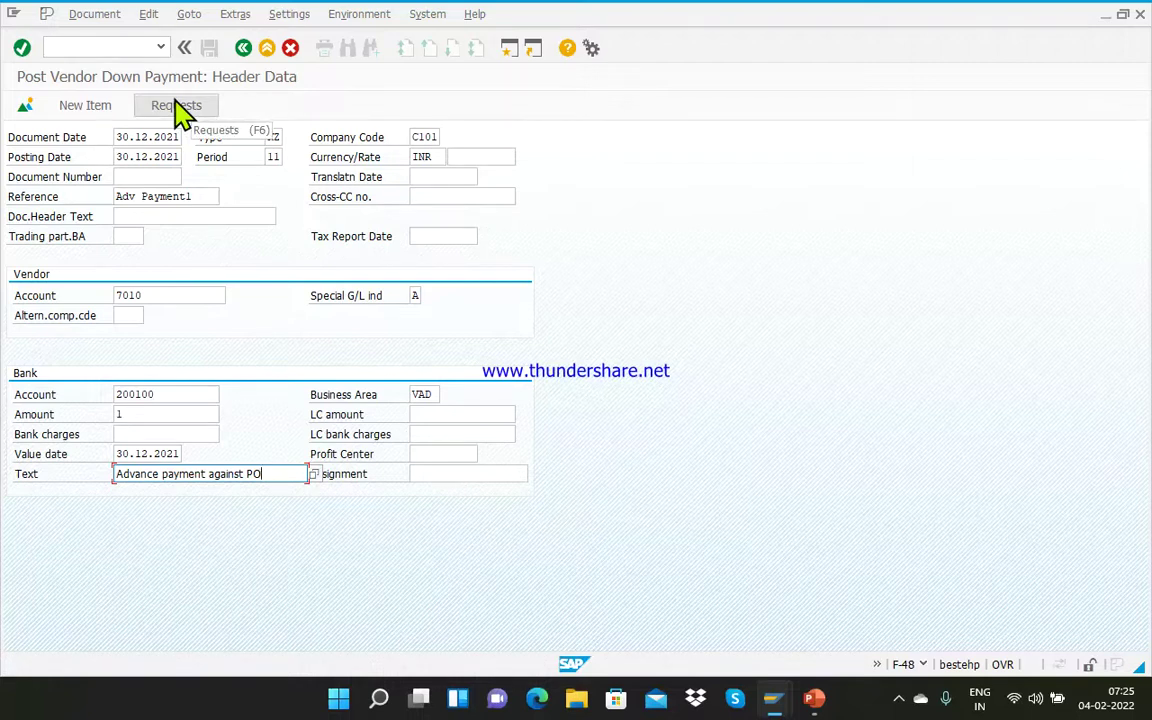
Create the down payment from request 70000022, accepting the payment-block warning.
{"action": "left_click", "coordinate": [176, 106]}
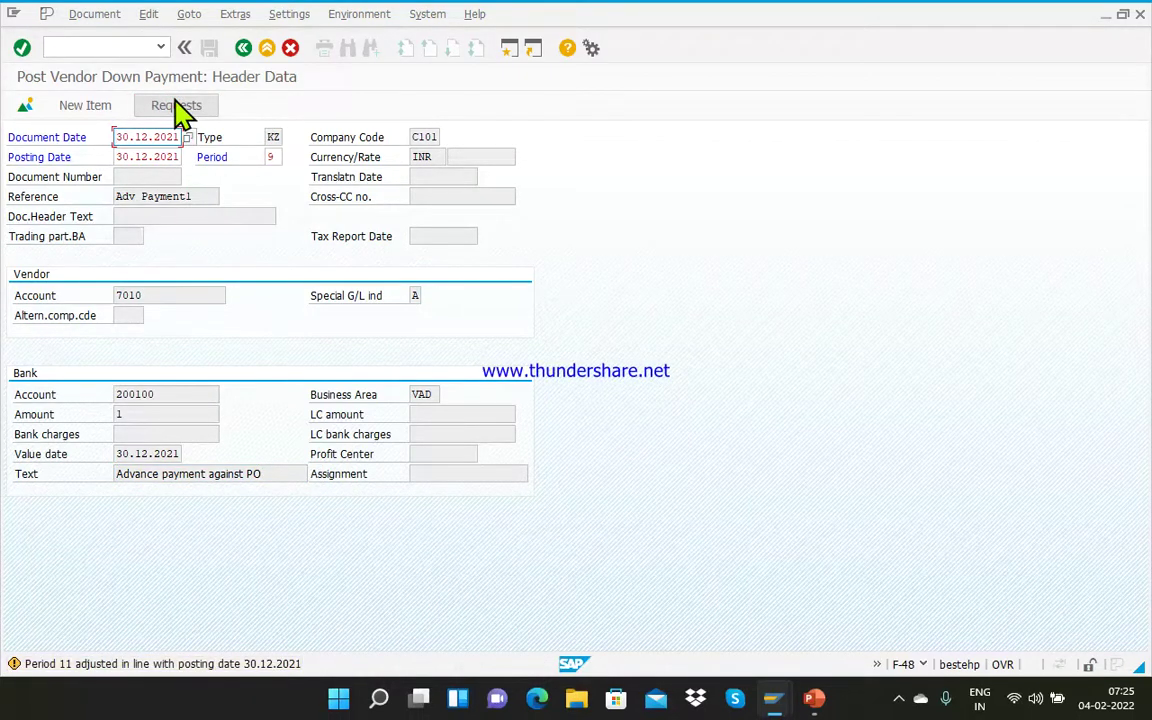
{"action": "left_click", "coordinate": [176, 106]}
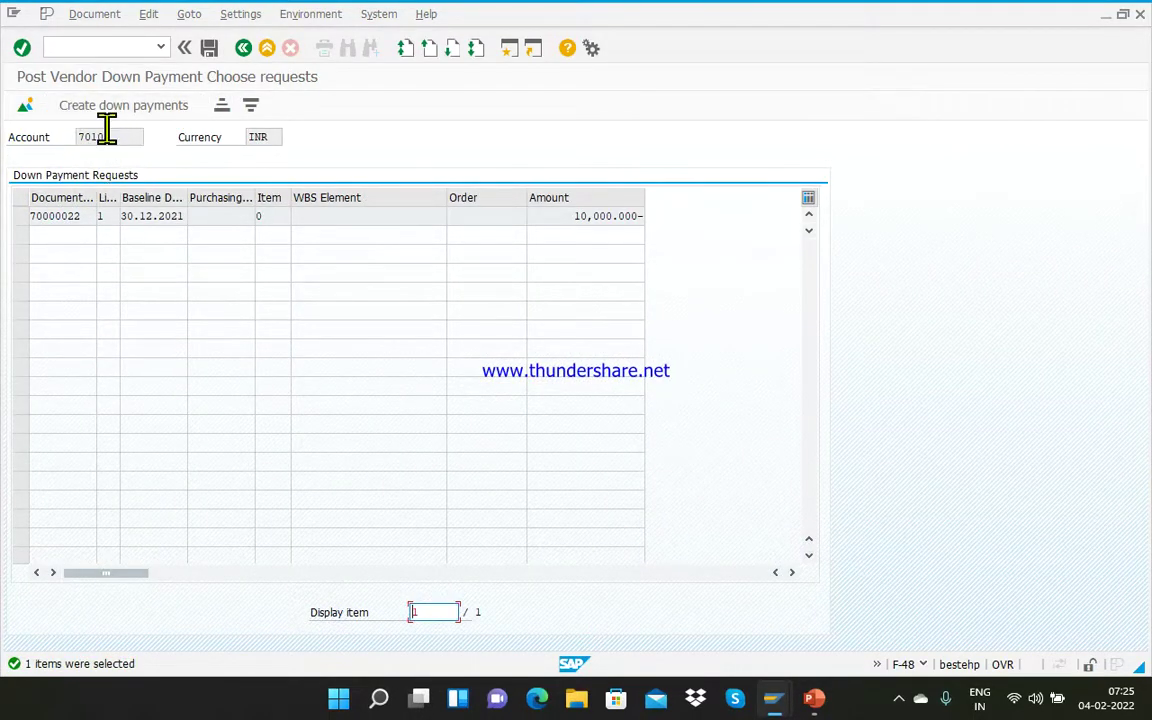
{"action": "left_click", "coordinate": [19, 216]}
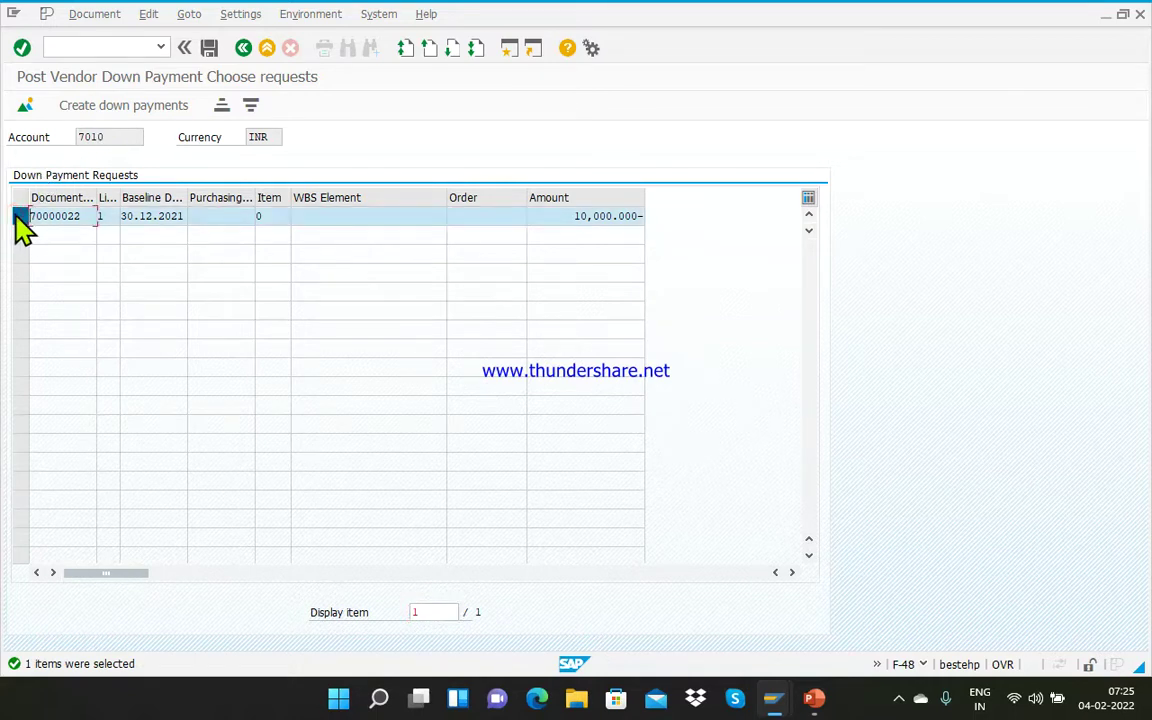
{"action": "left_click", "coordinate": [122, 112]}
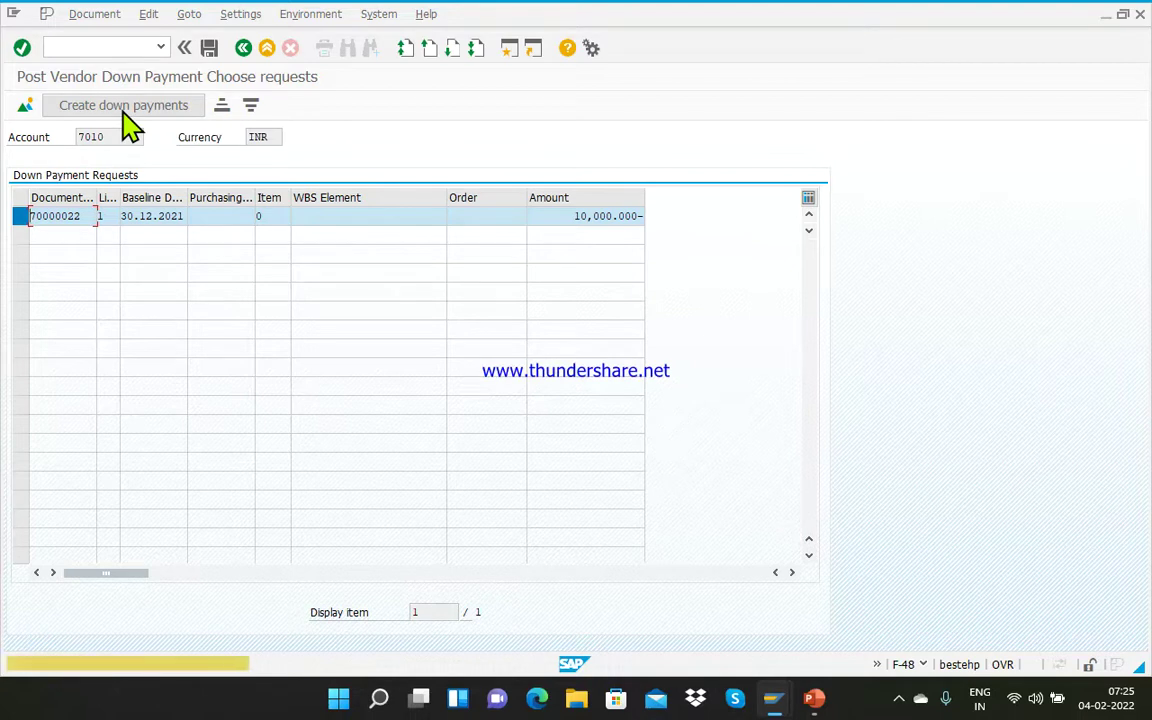
{"action": "left_click", "coordinate": [123, 112]}
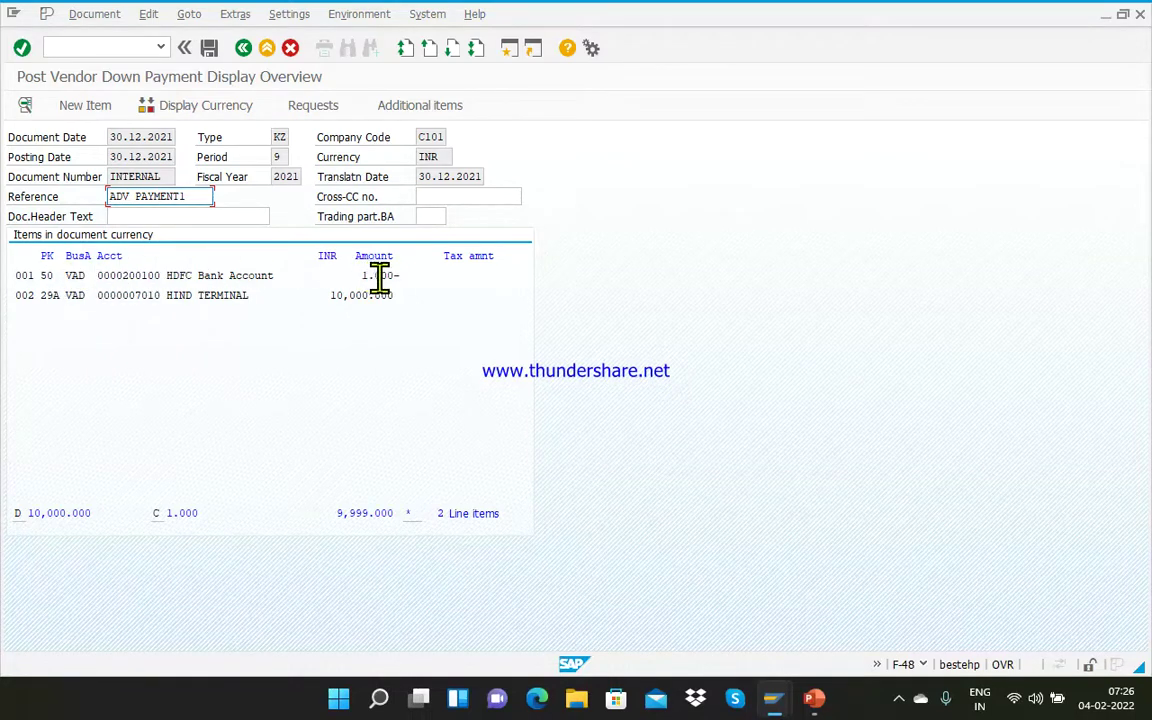
Replace the bank line's 1.000 amount with * so it becomes 10,000.000.
{"action": "double_click", "coordinate": [183, 275]}
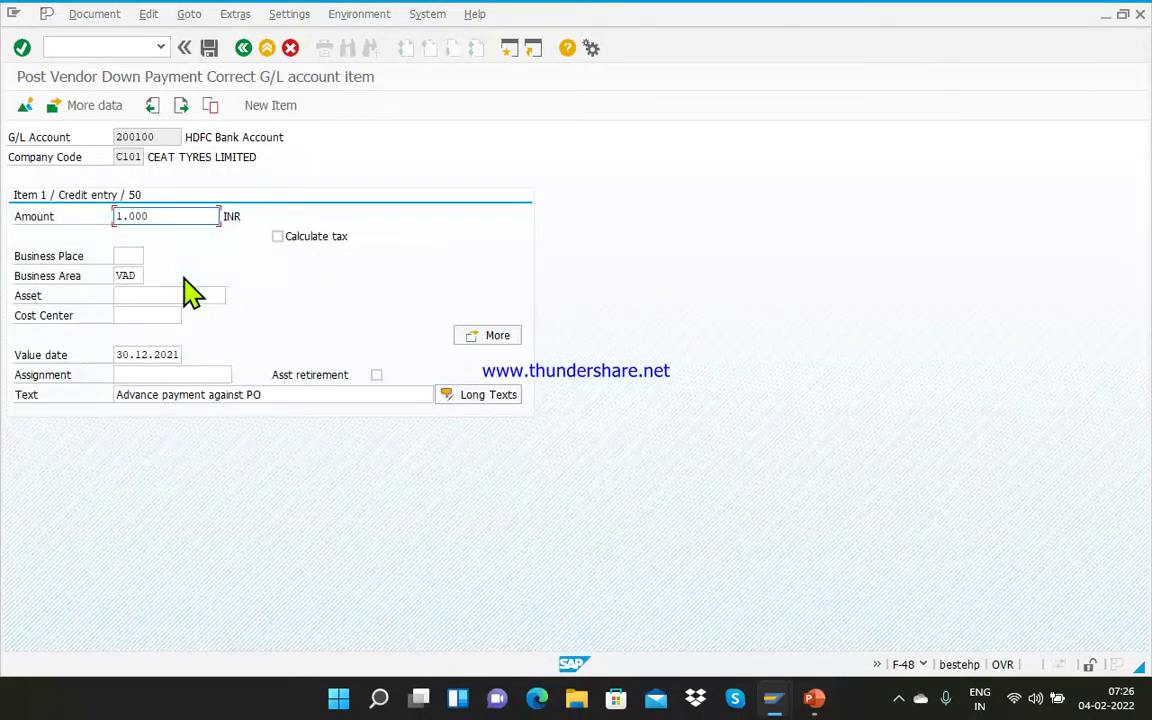
{"action": "key", "text": "Delete"}
{"action": "key", "text": "Delete"}
{"action": "key", "text": "Delete"}
{"action": "key", "text": "Delete"}
{"action": "key", "text": "Delete"}
{"action": "type", "text": "*"}
{"action": "key", "text": "Return"}
{"action": "left_click", "coordinate": [26, 110]}
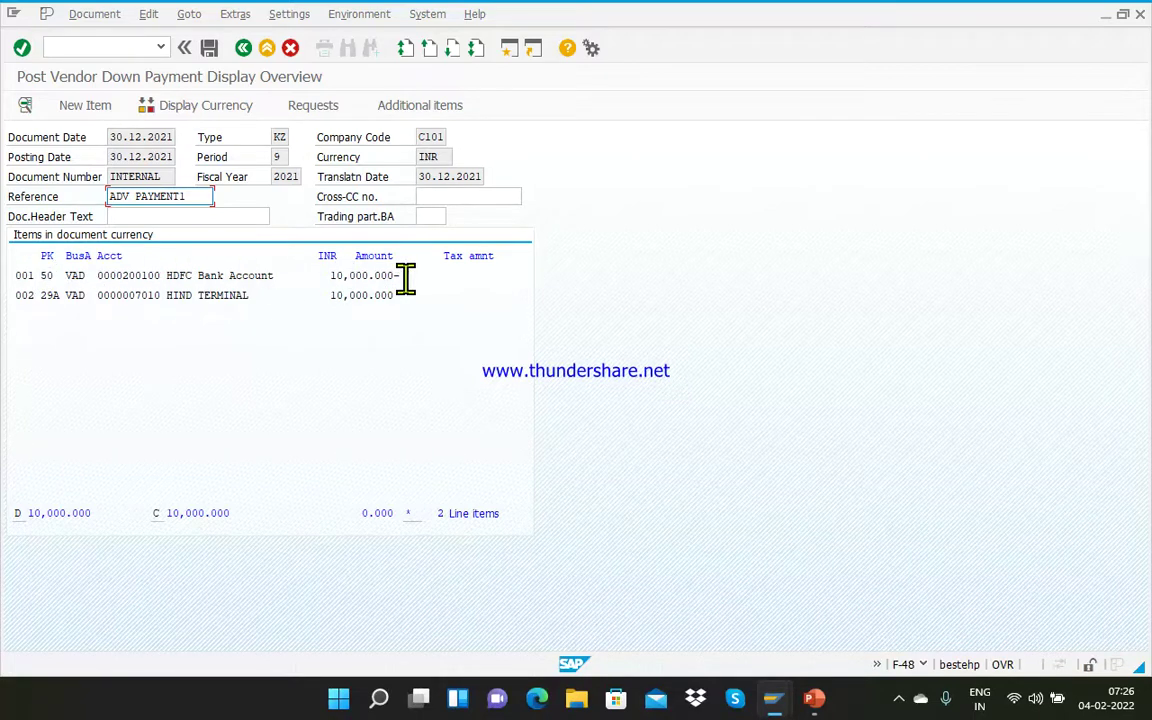
{"action": "key", "text": "alt+Tab"}
{"action": "key", "text": "alt+Tab"}
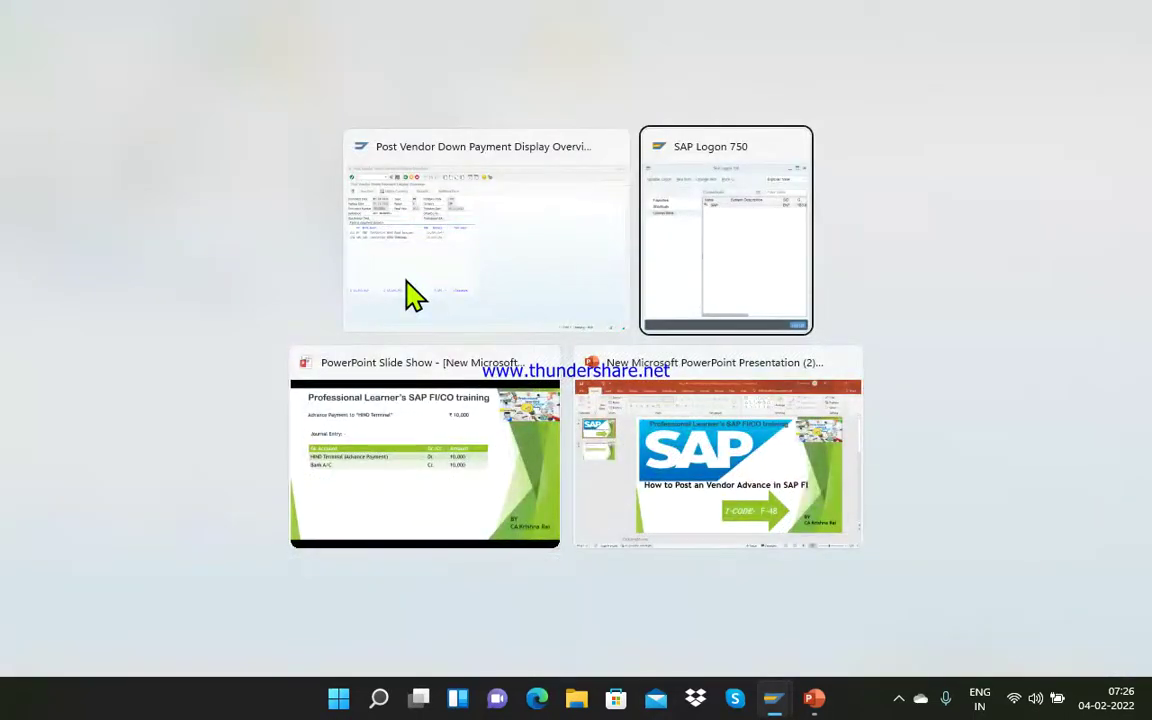
{"action": "key", "text": "alt+Tab"}
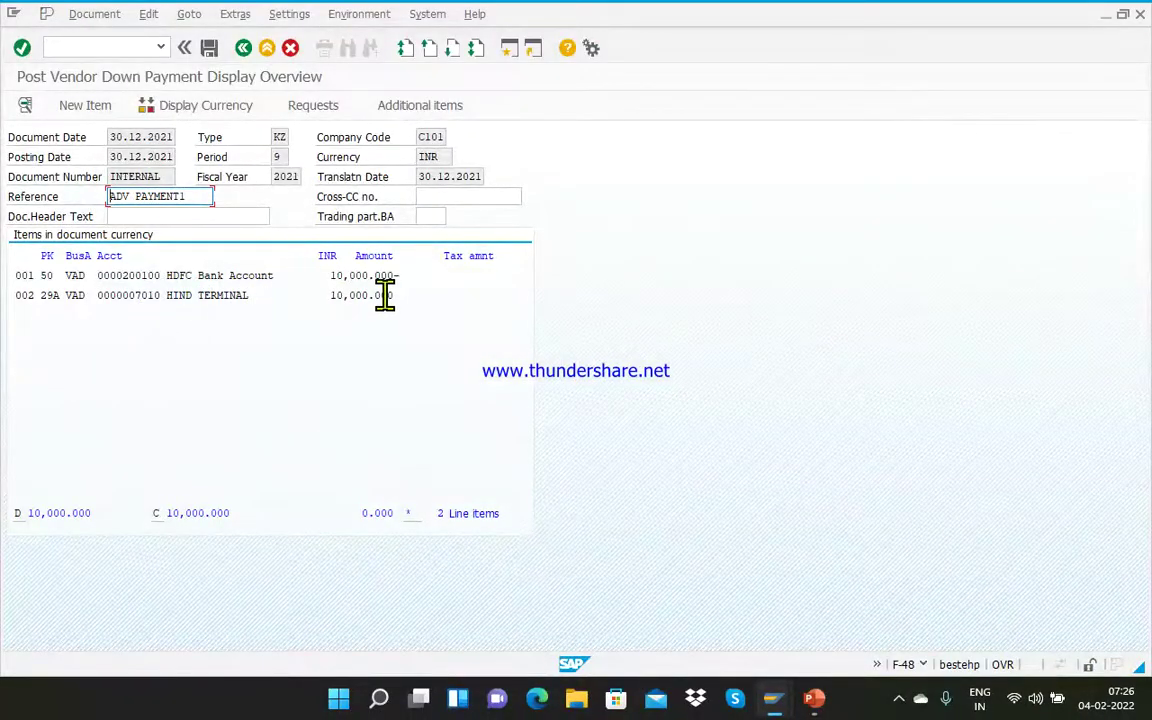
{"action": "key", "text": "alt+Tab"}
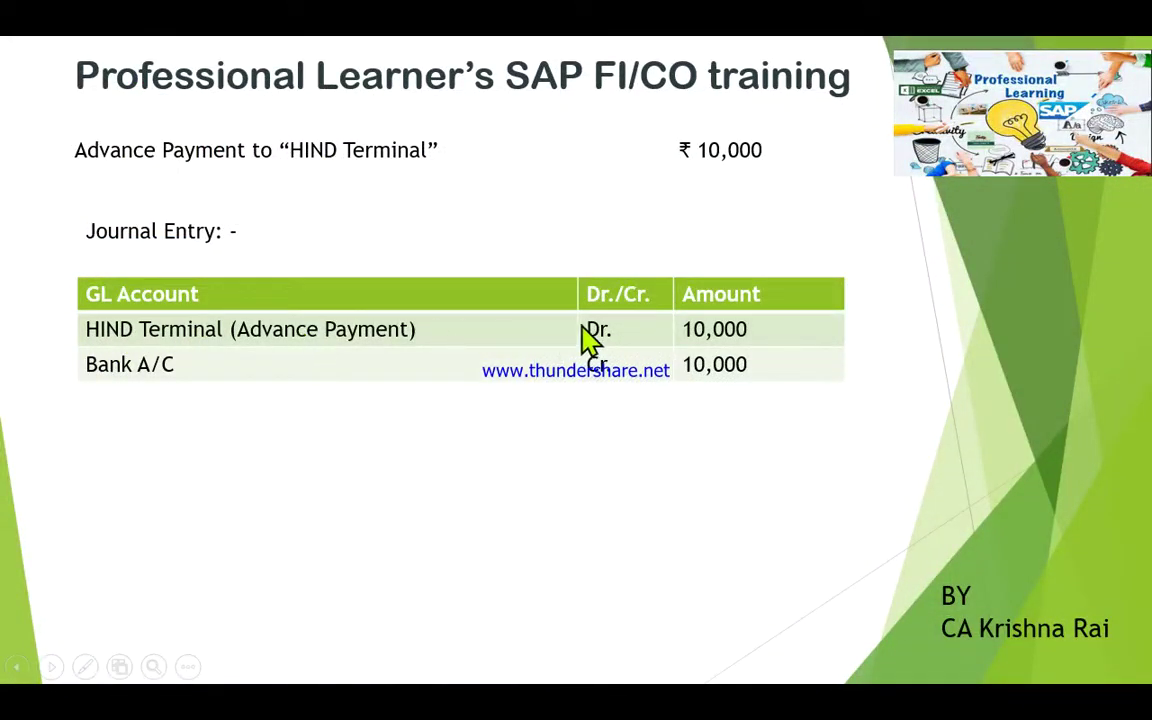
{"action": "key", "text": "alt+Tab"}
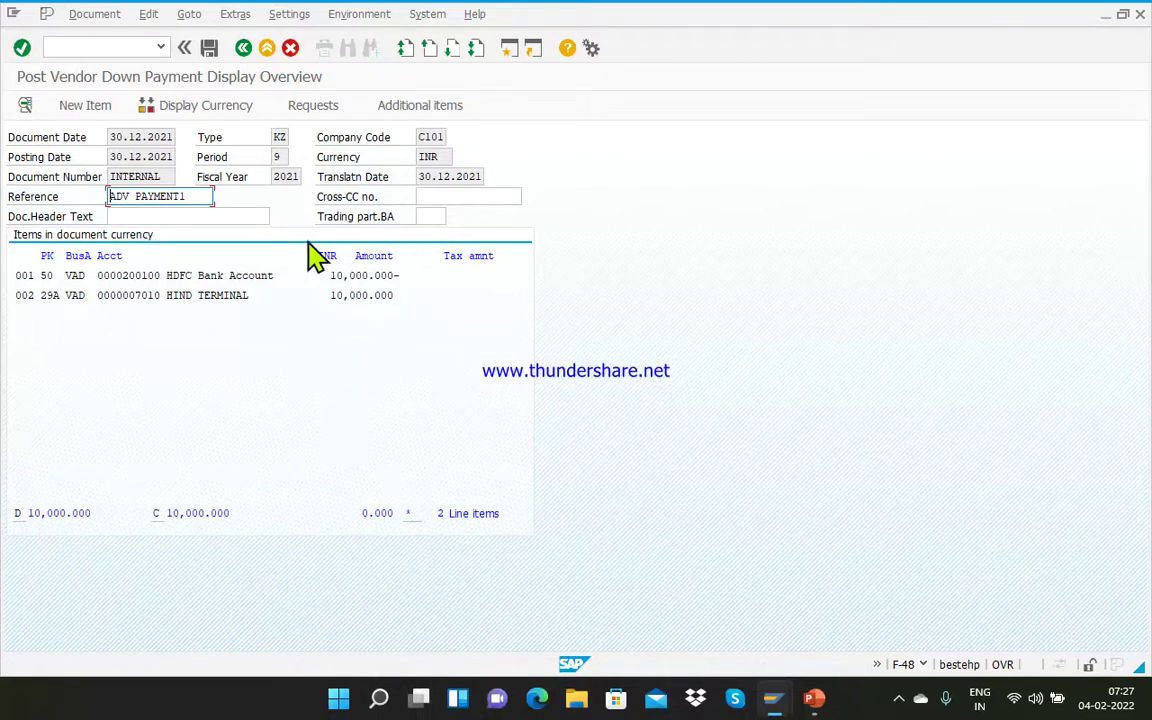
Post the down payment, creating document 50000015 in company code C101.
{"action": "left_click", "coordinate": [209, 48]}
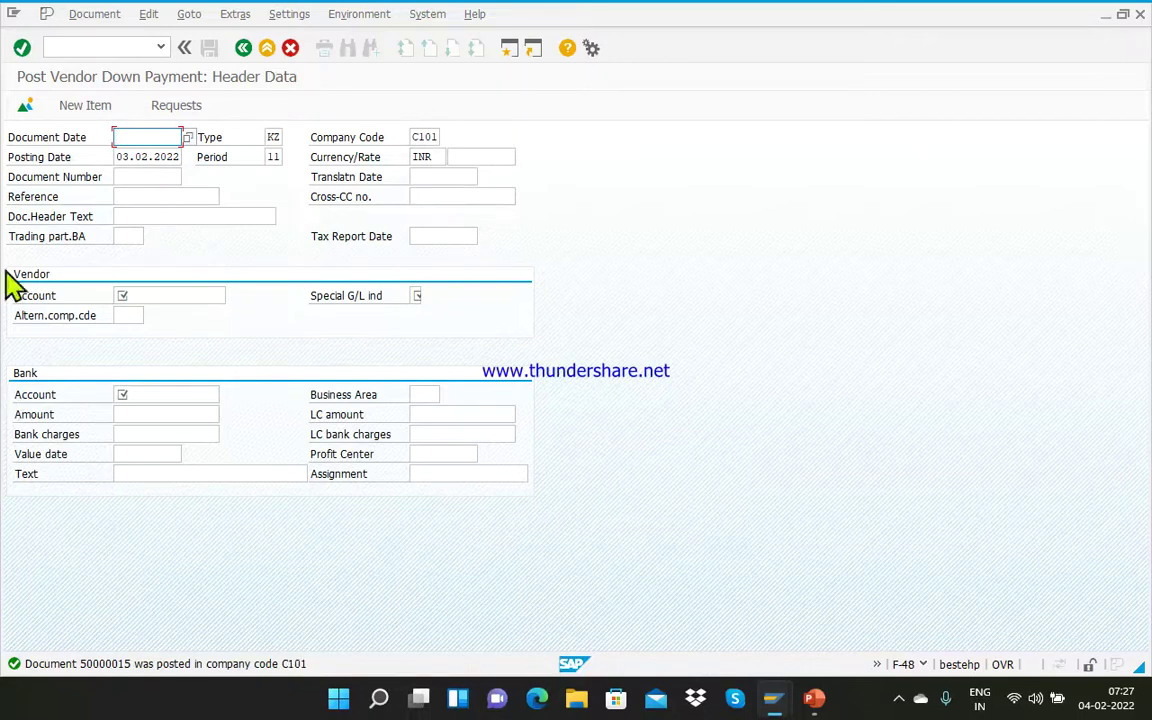
{"action": "left_click", "coordinate": [90, 48]}
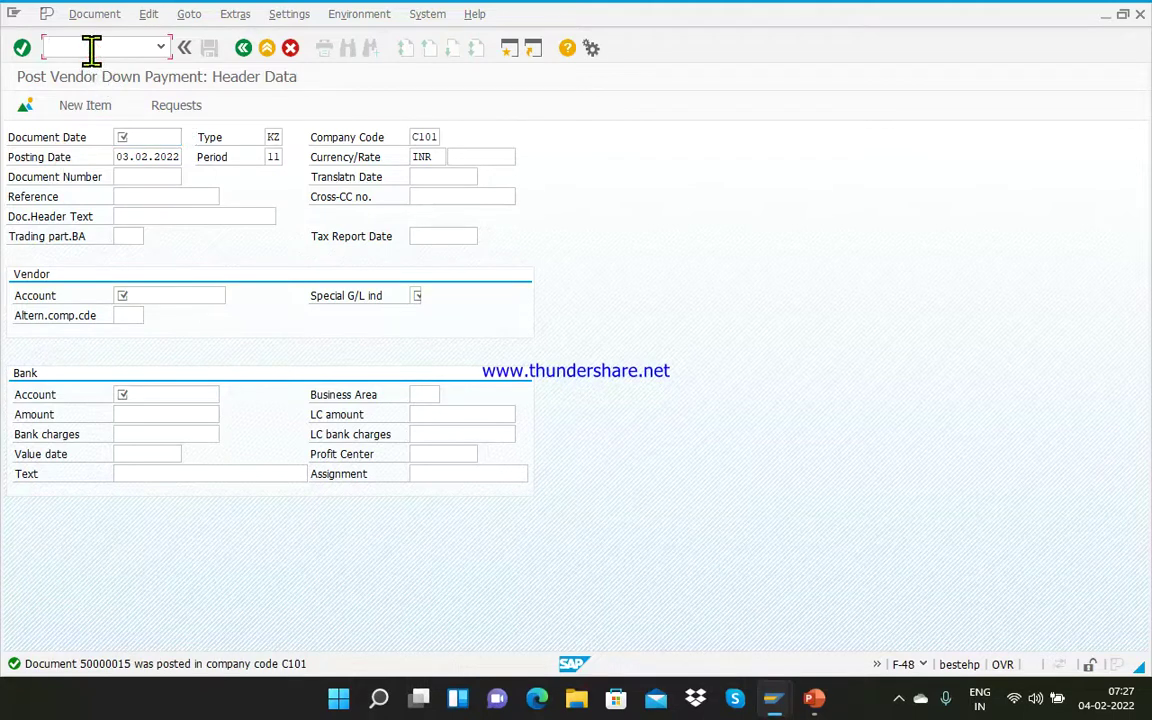
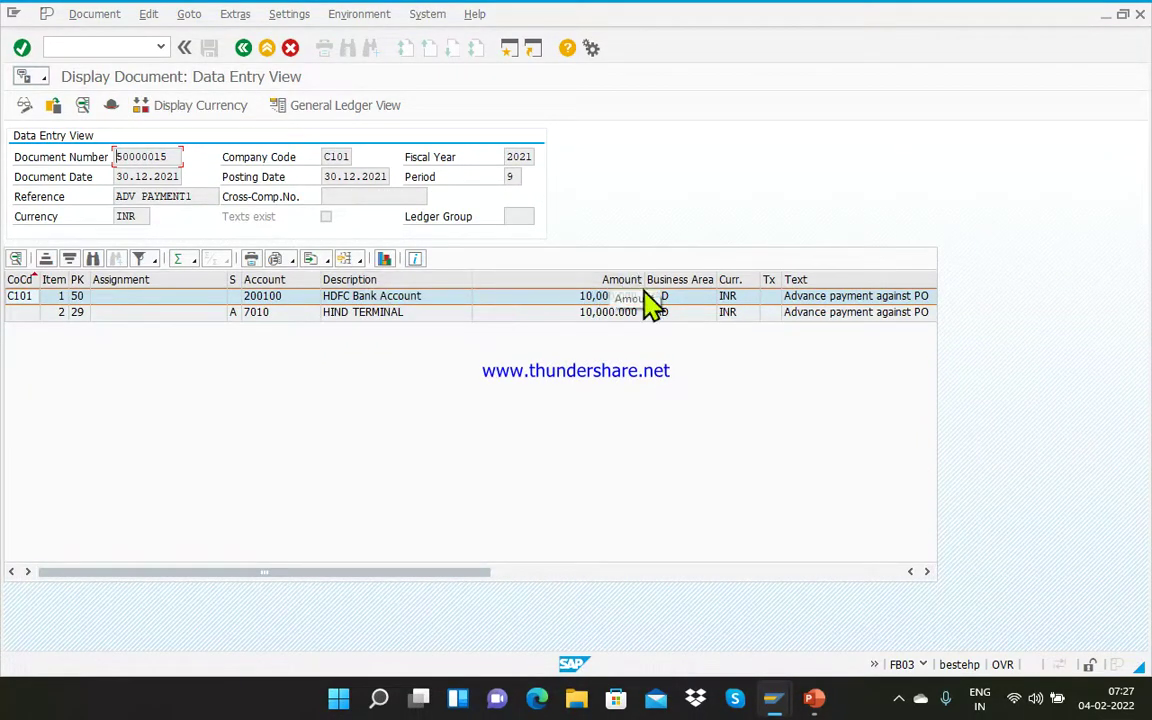
{"action": "left_click", "coordinate": [247, 313]}
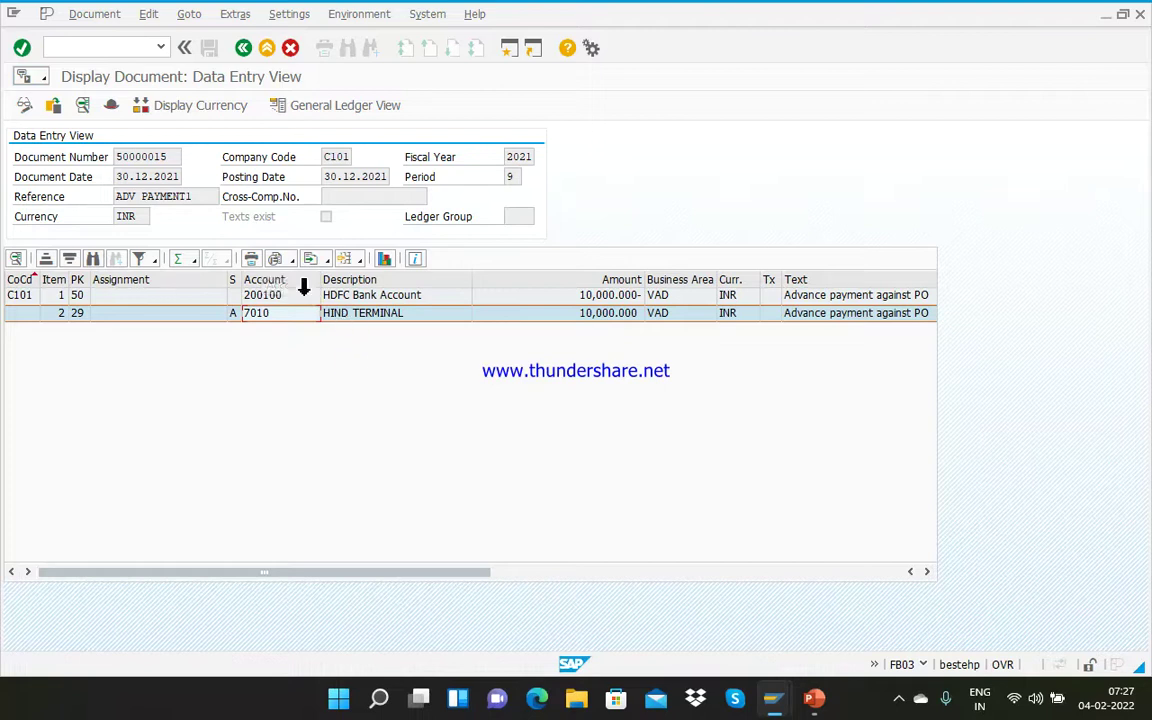
Display document 50000015 in ledger 0L's general ledger view and select line item 2 on account 200230.
{"action": "left_click", "coordinate": [340, 115]}
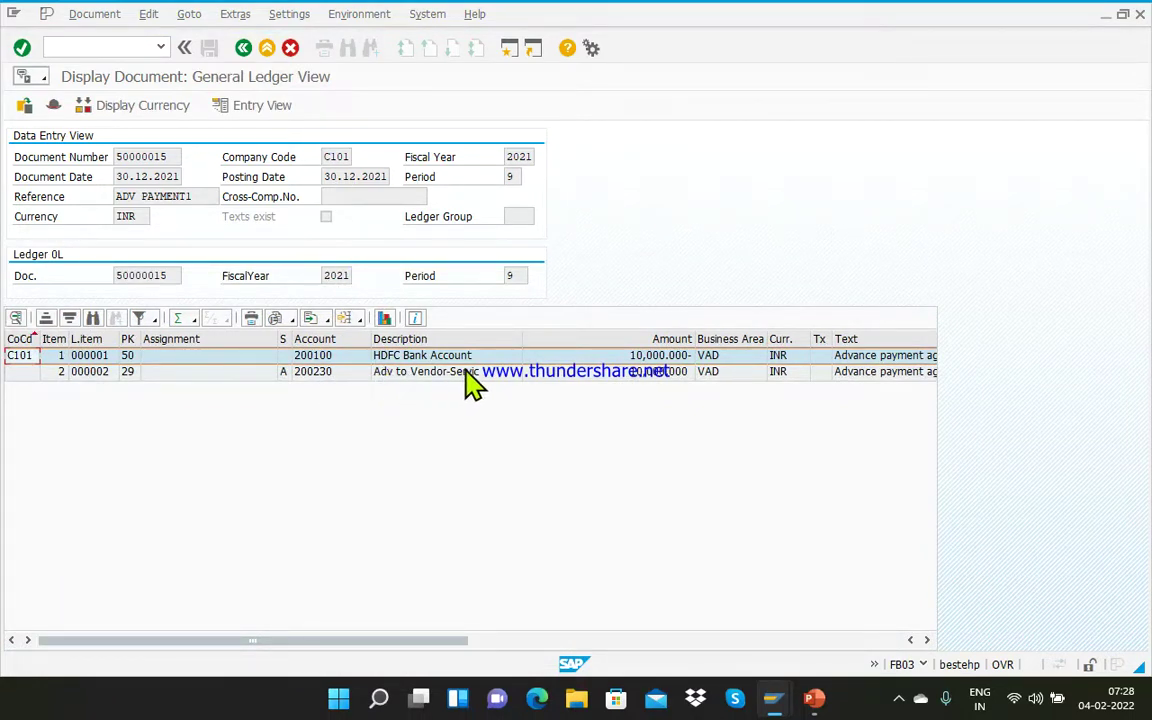
{"action": "left_click", "coordinate": [610, 378]}
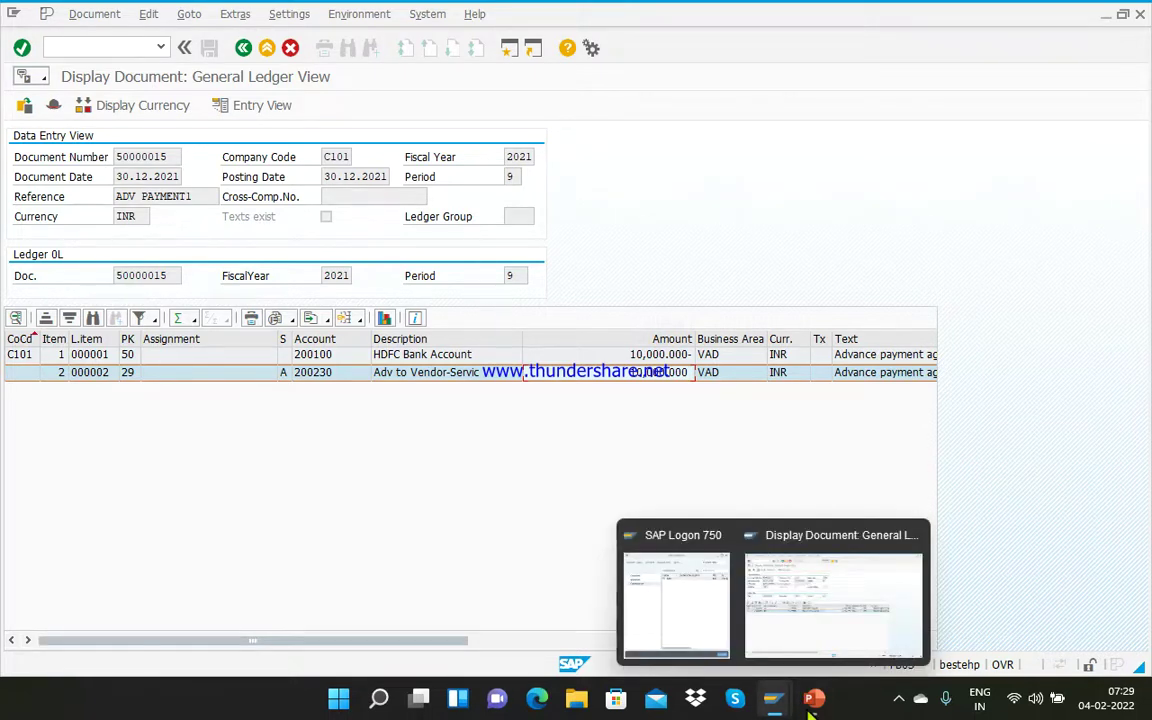
{"action": "left_click", "coordinate": [898, 699]}
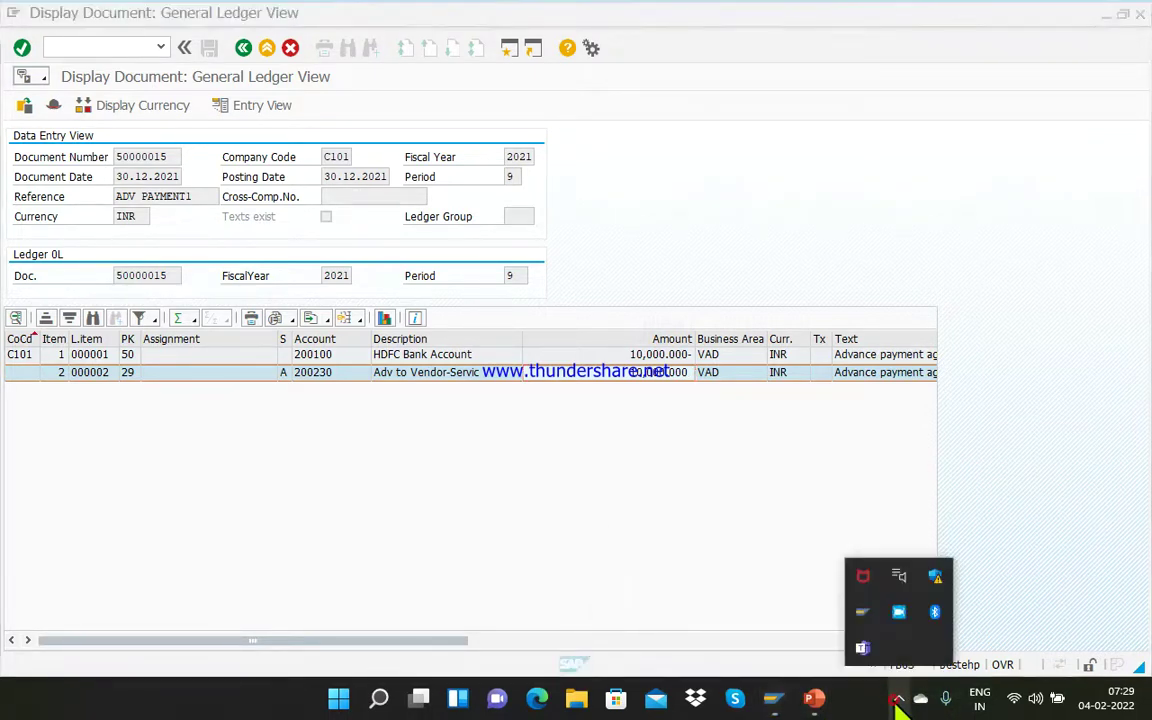
{"action": "left_click", "coordinate": [899, 614]}
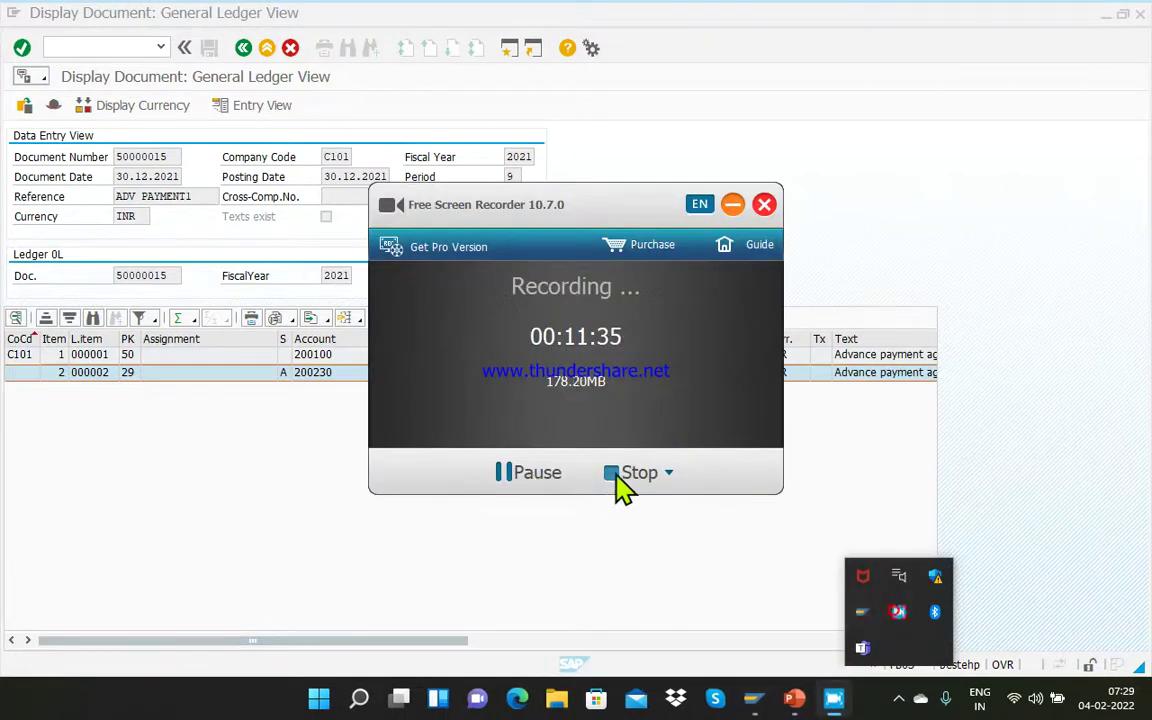